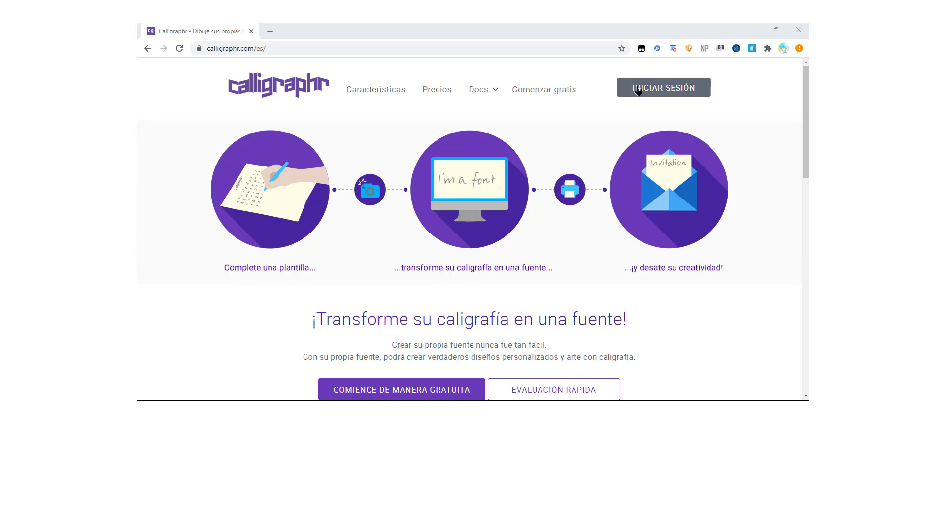
Open the free account registration page and look over its sign-up form.
left_click(563, 89)
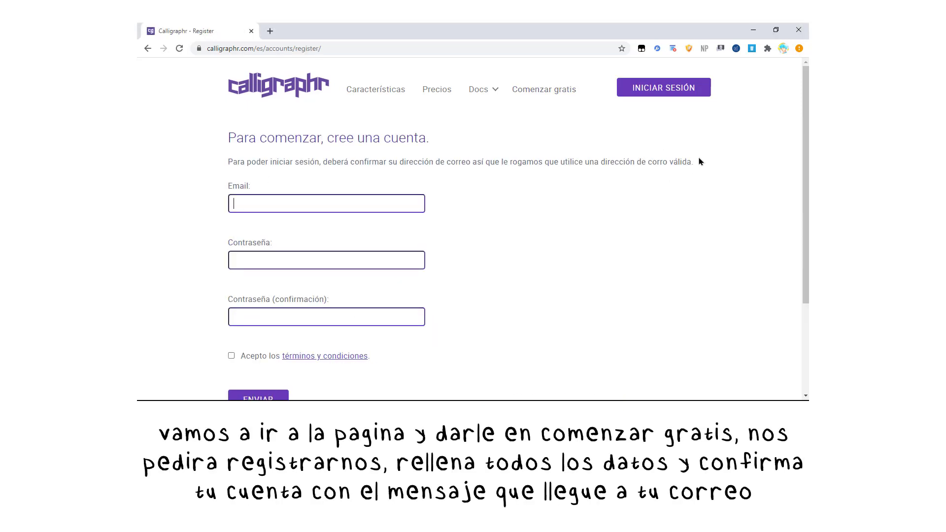
scroll(701, 161, "down", 1)
scroll(700, 162, "up", 1)
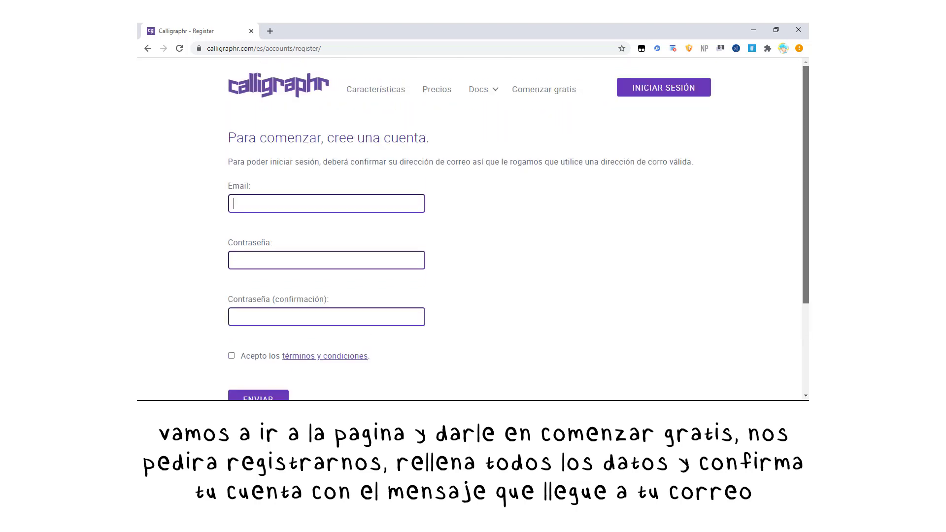
scroll(792, 194, "down", 1)
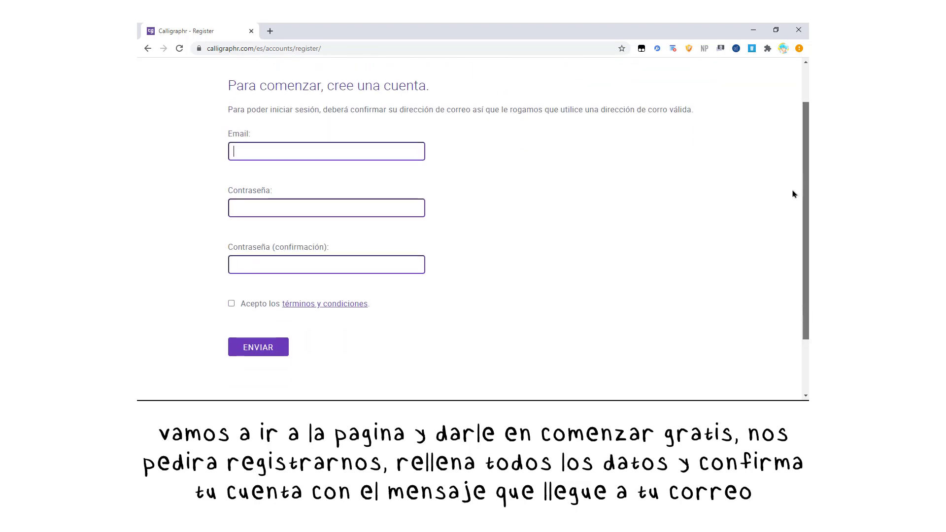
scroll(792, 194, "up", 1)
scroll(722, 169, "down", 1)
scroll(788, 104, "up", 1)
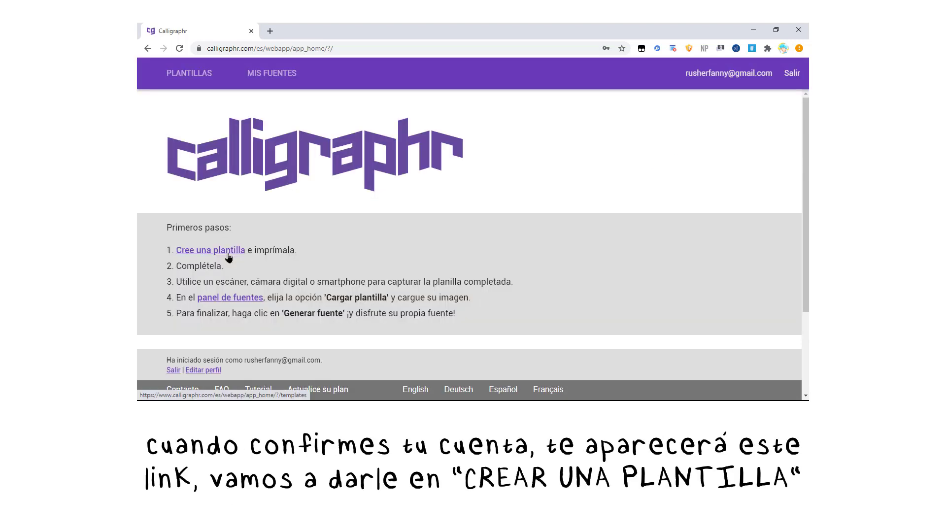
Select the Reducido español character set and download its template as PNG with the cell size set to the middle.
left_click(229, 255)
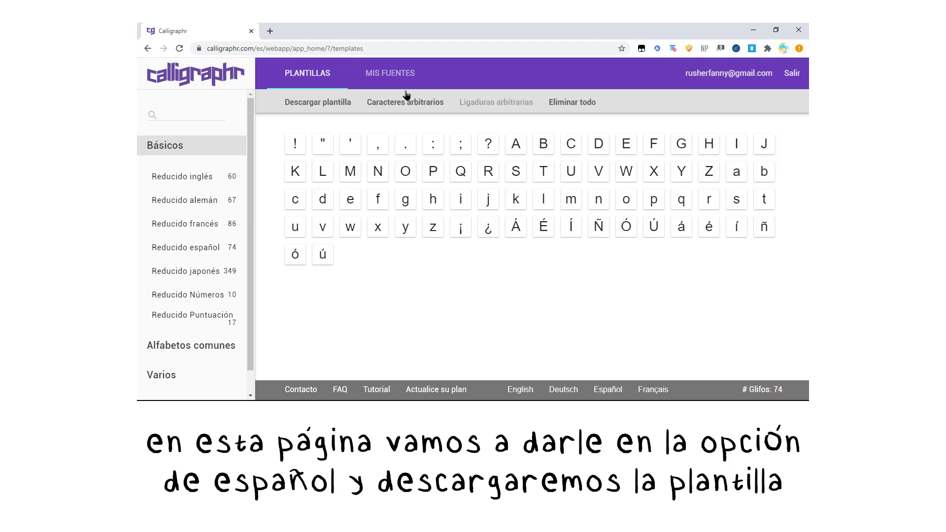
left_click(207, 246)
left_click(311, 103)
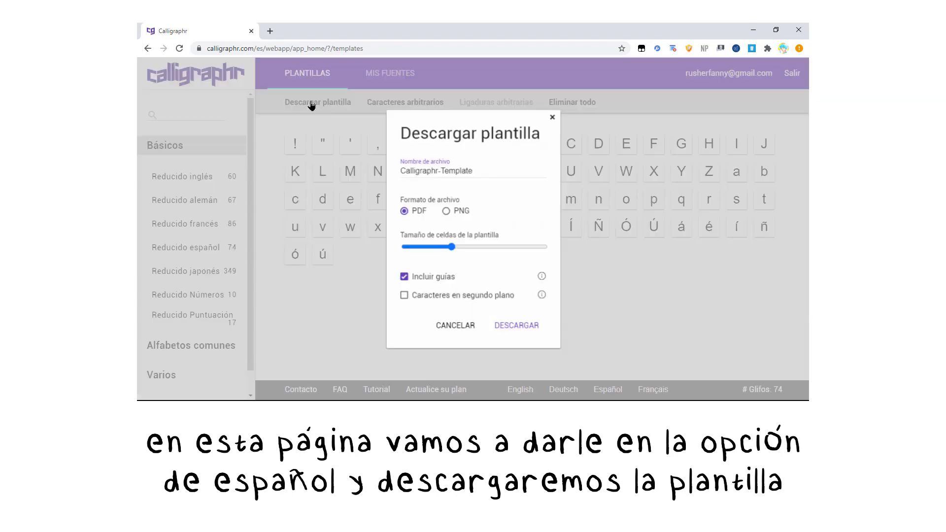
left_click(475, 247)
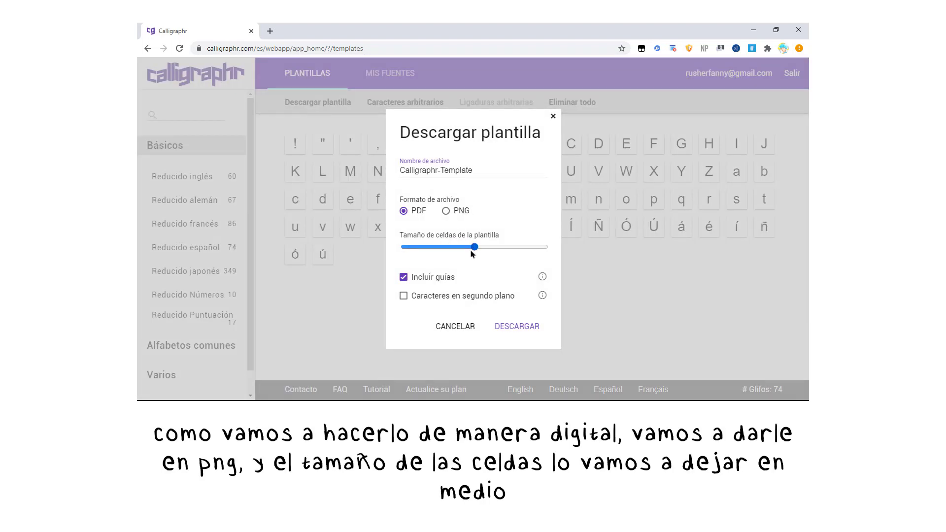
left_click(447, 212)
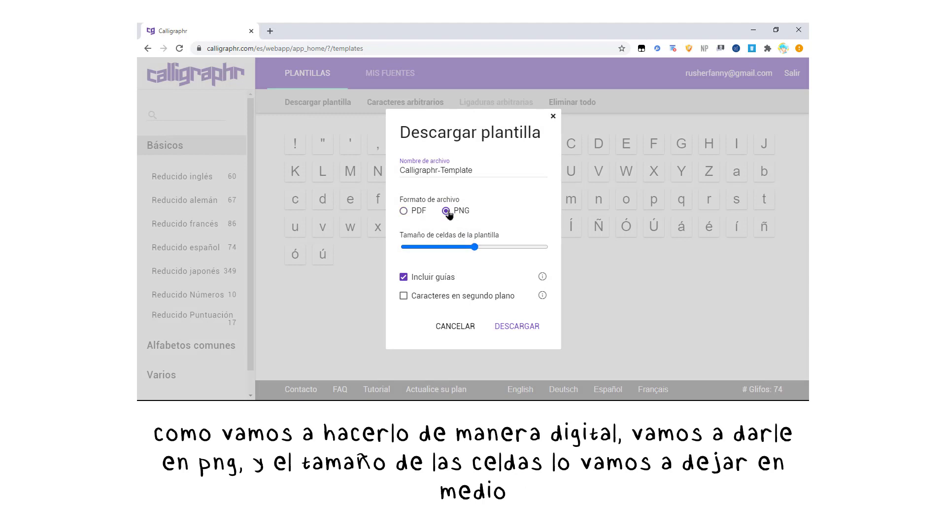
left_click(514, 327)
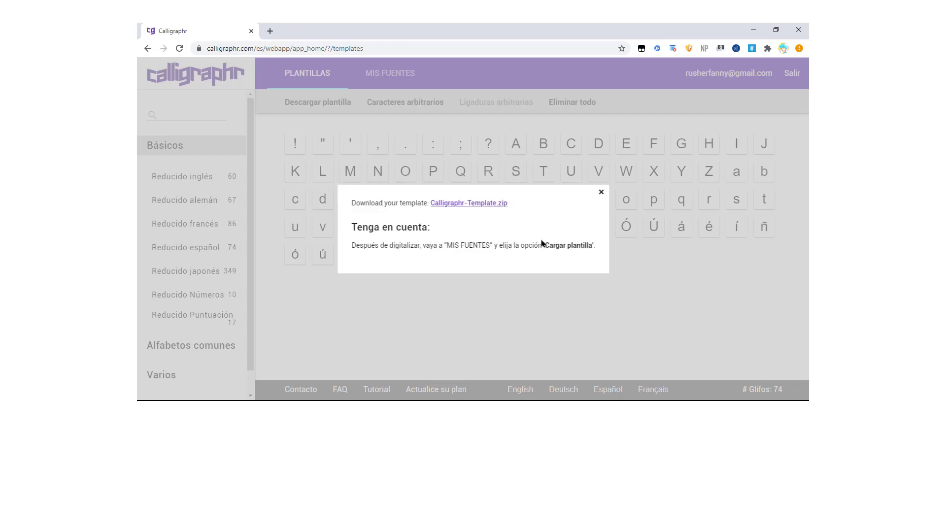
left_click(499, 204)
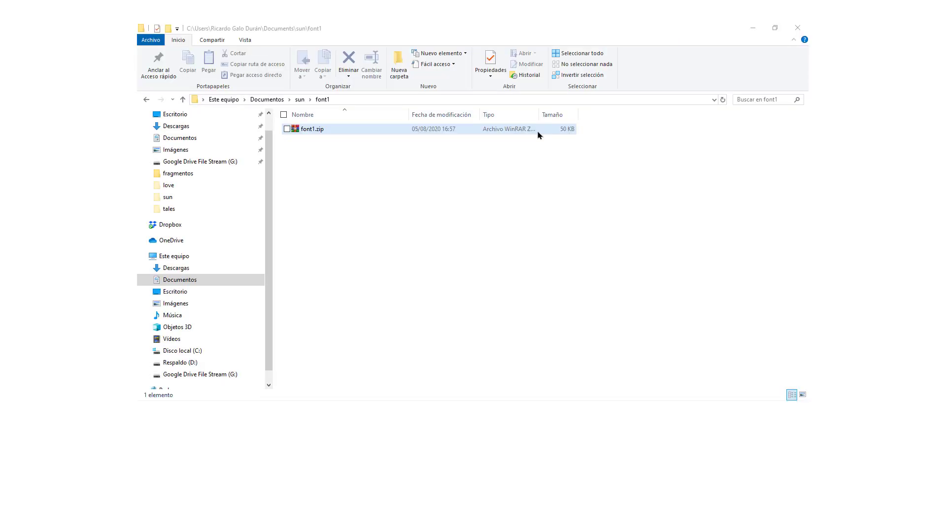
In File Explorer, extract font1.zip directly into the font1 folder.
left_click(538, 133)
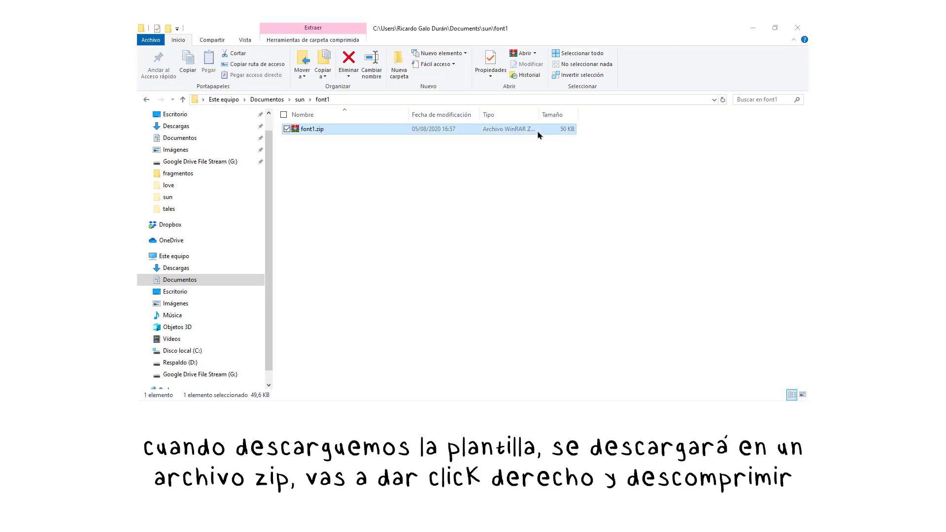
right_click(538, 134)
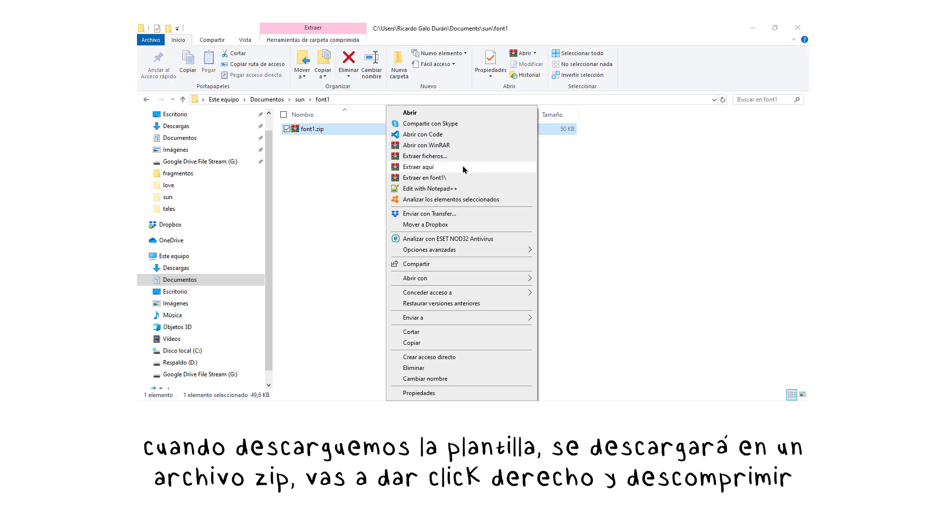
left_click(463, 168)
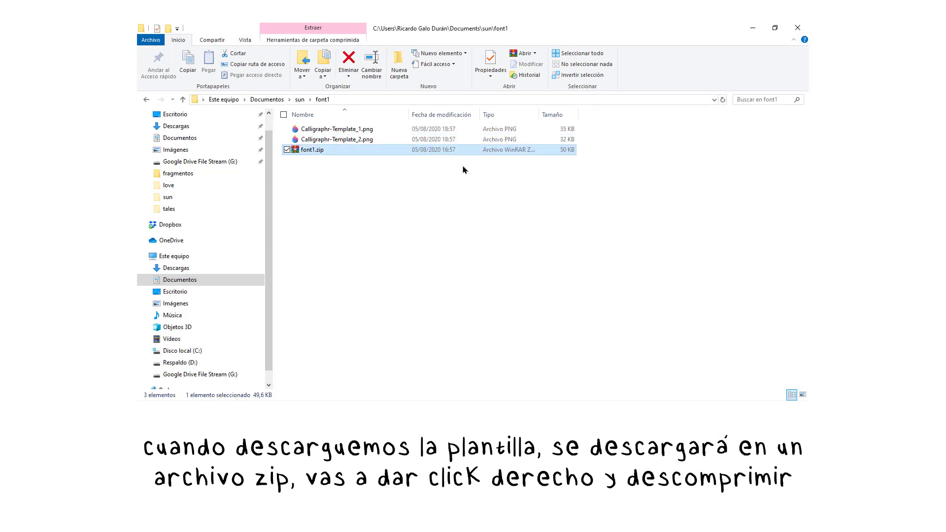
Show the font1 folder's files as extra-large icons and look at the two extracted template images.
left_click(460, 129)
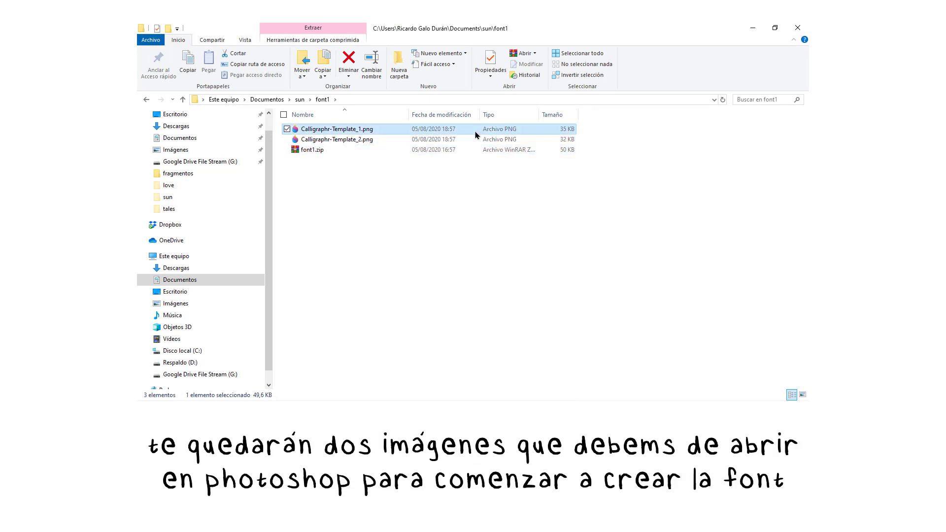
left_click(461, 142)
left_click(245, 40)
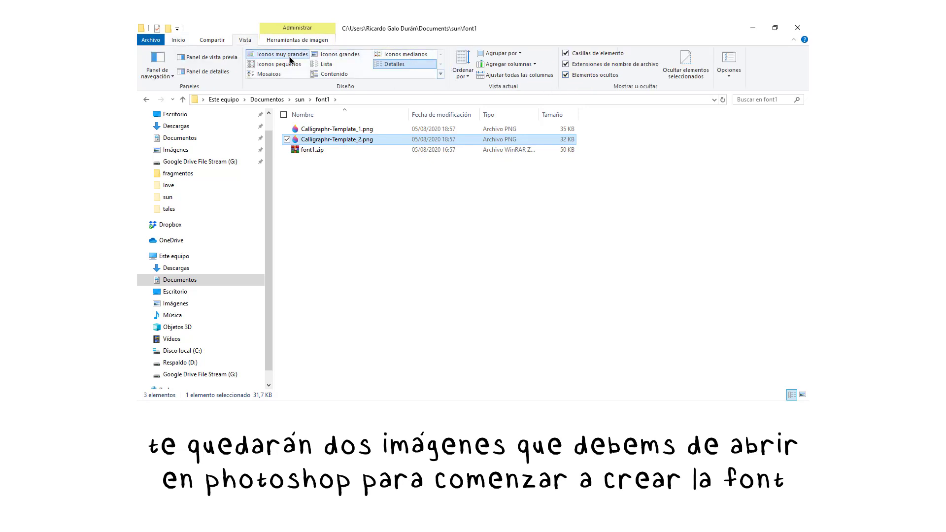
left_click(290, 57)
left_click(395, 211)
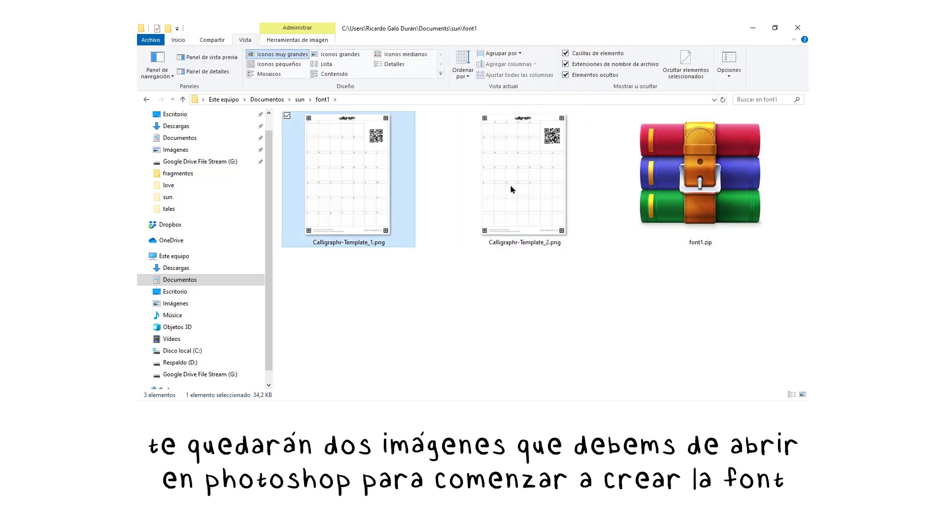
left_click(541, 190)
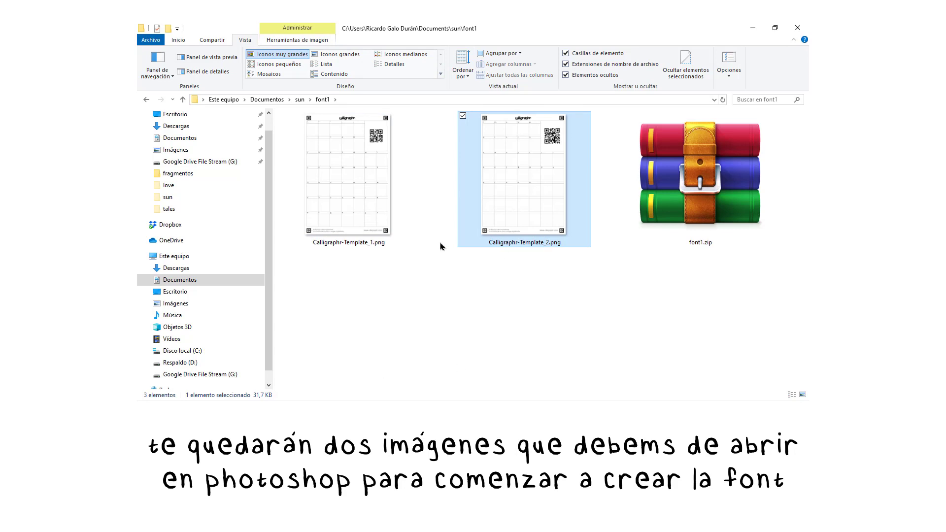
left_click(375, 280)
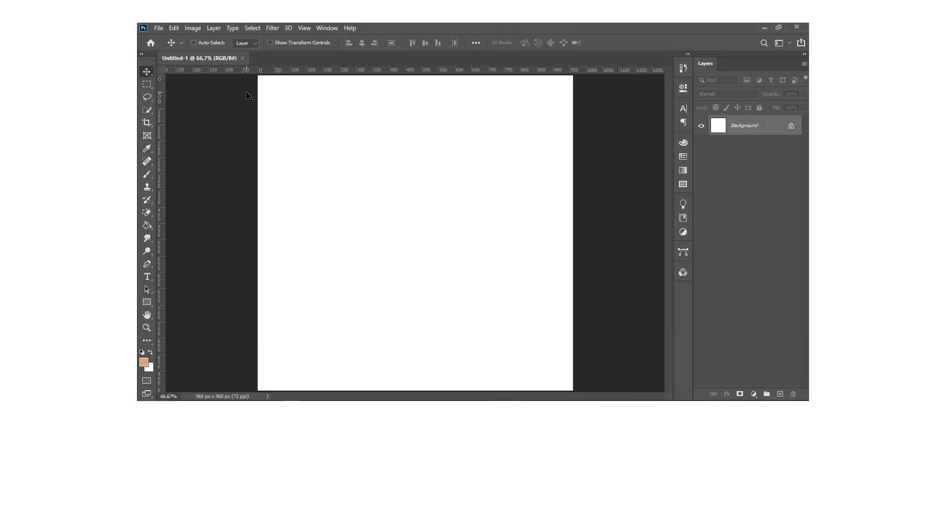
In Photoshop, open Calligraphr-Template_1.png and Calligraphr-Template_2.png from the font1 folder.
left_click(159, 28)
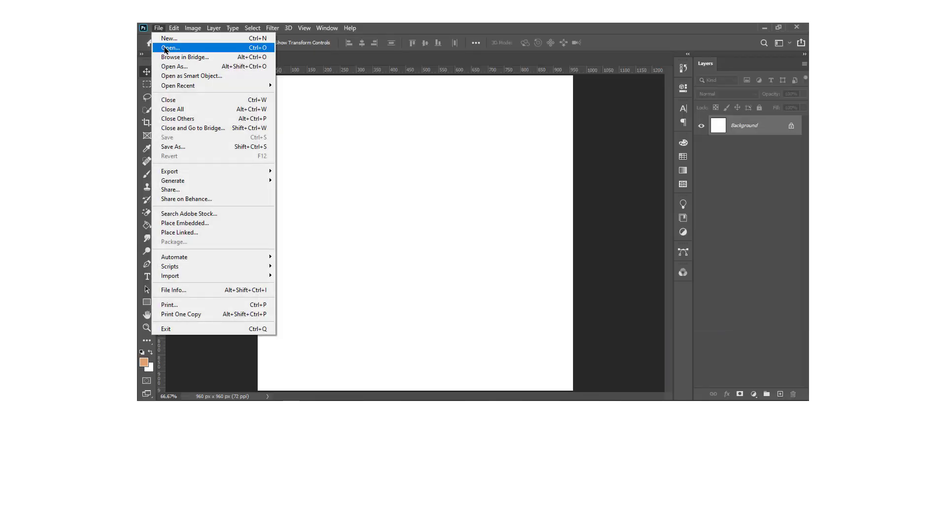
left_click(167, 48)
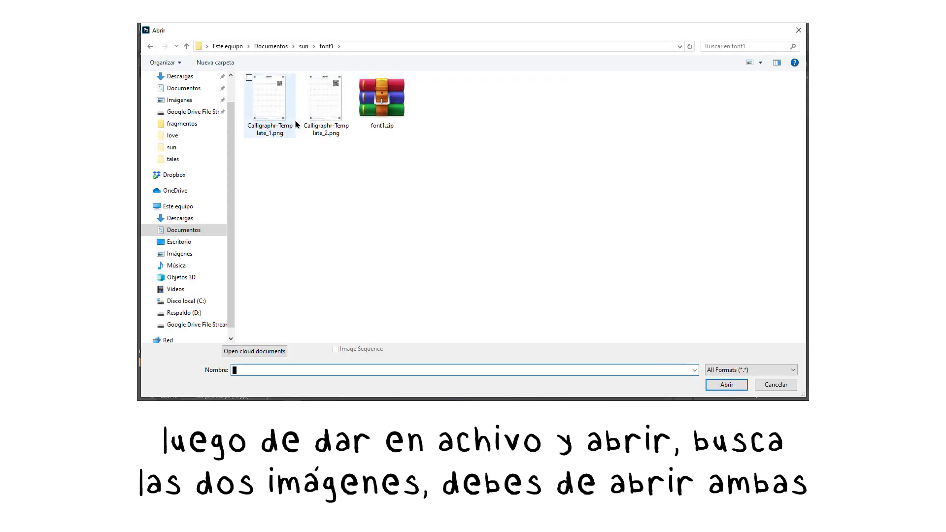
left_click(294, 124)
double_click(295, 124)
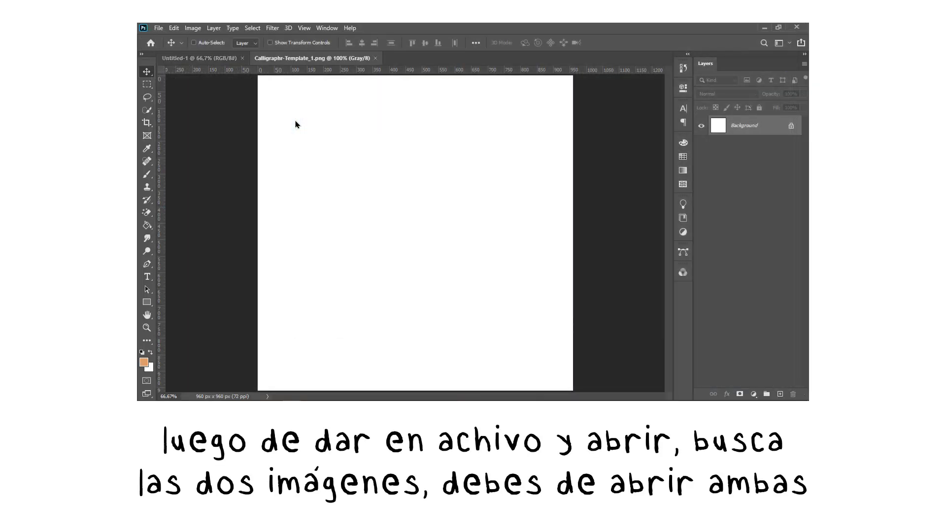
left_click(159, 29)
left_click(168, 48)
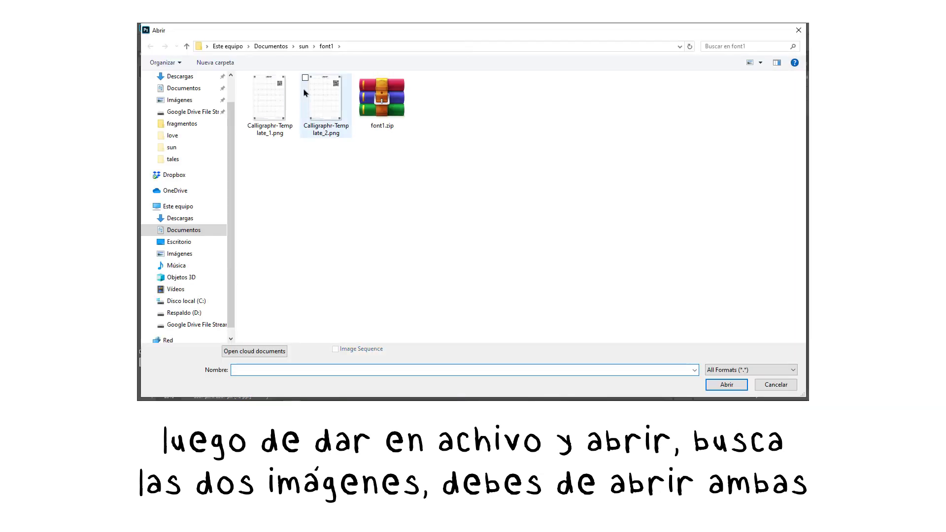
left_click(304, 92)
double_click(304, 93)
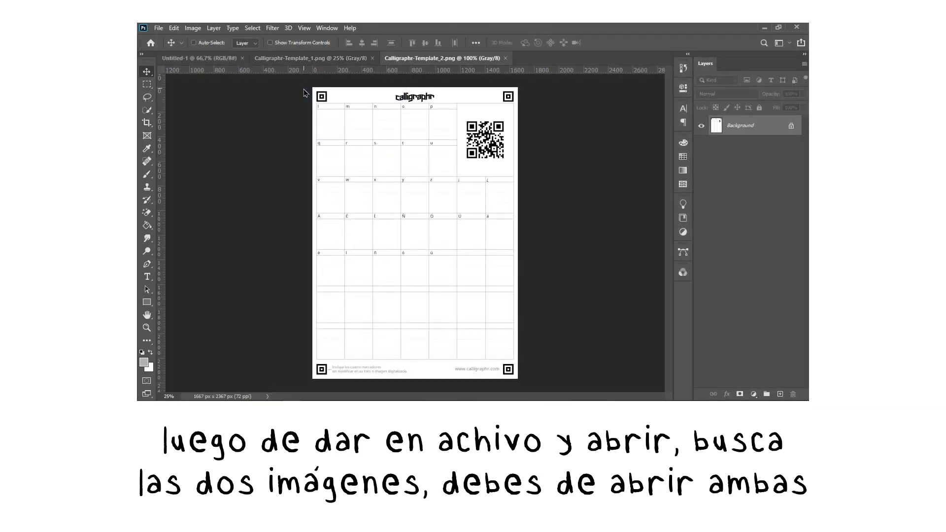
Add a new empty layer above the background of Calligraphr-Template_1.png.
left_click(314, 60)
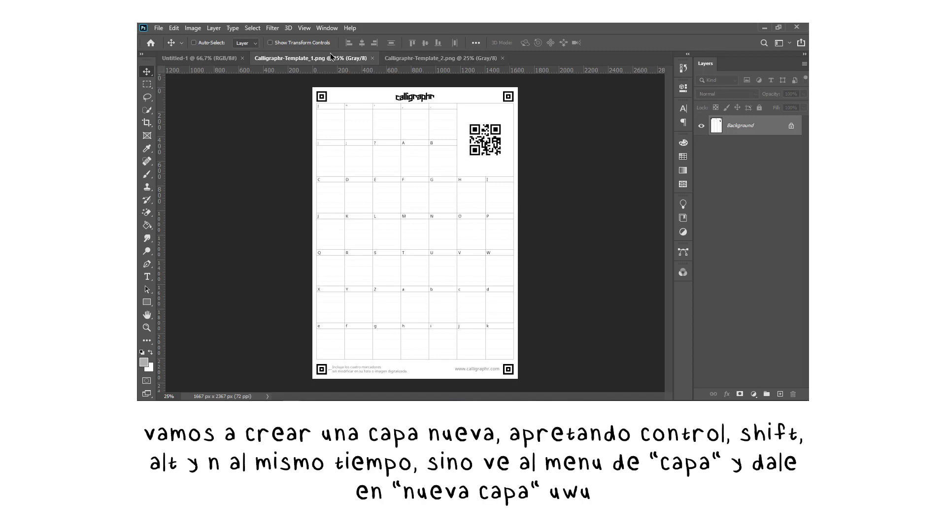
key("ctrl+plus")
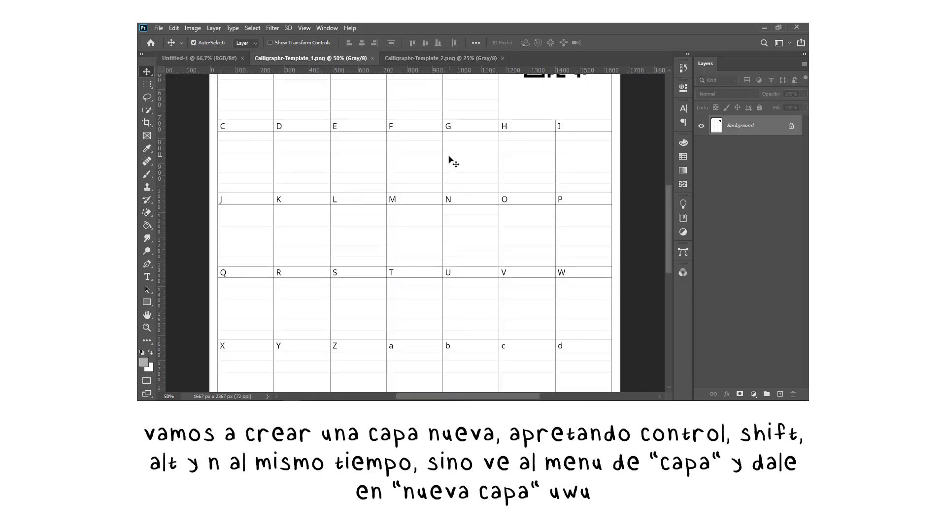
key("ctrl+shift+n")
key("Return")
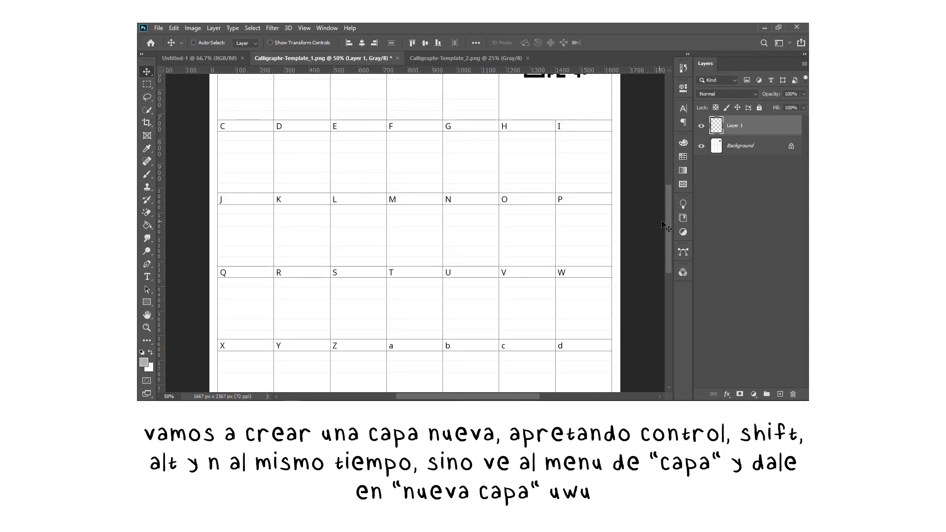
Zoom in to 100% on the template's first cells and choose the sumi 2 brush from the porcelain set for the Brush tool.
left_click_drag(667, 224, 678, 186)
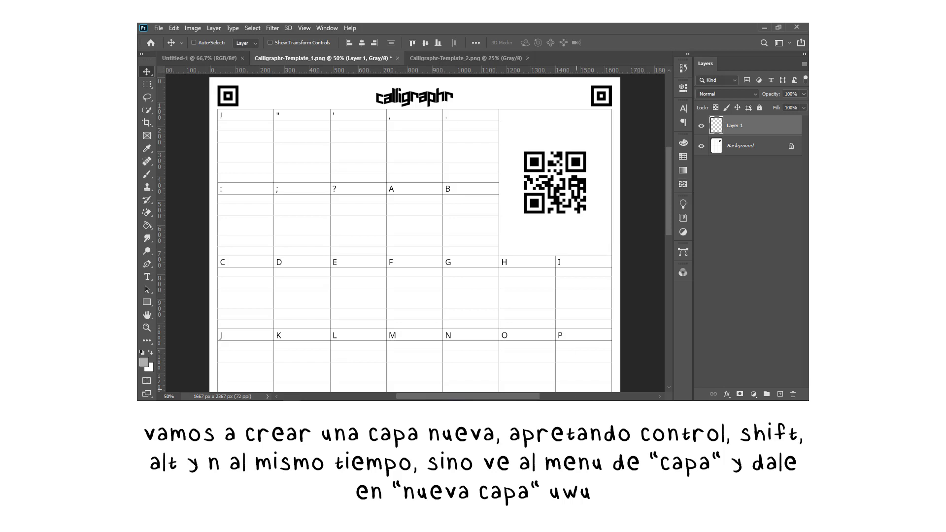
left_click(147, 328)
left_click(224, 155)
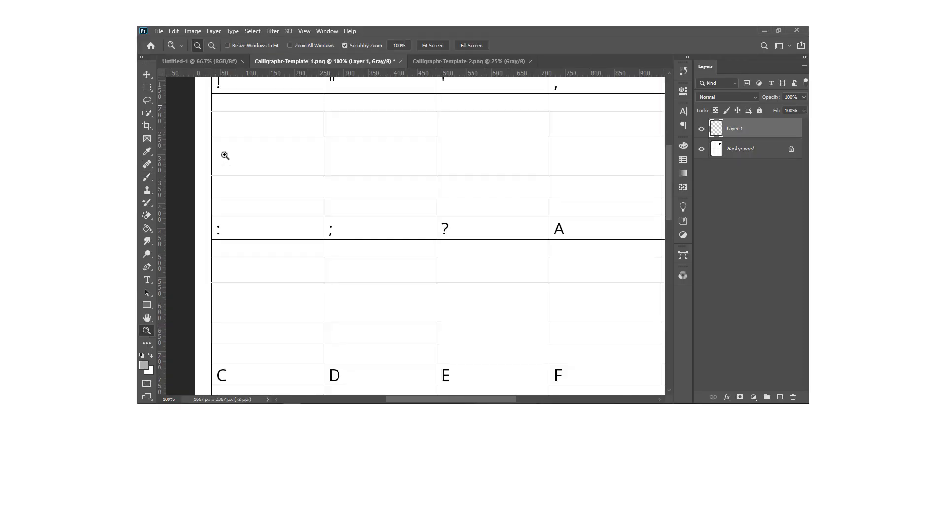
left_click(149, 180)
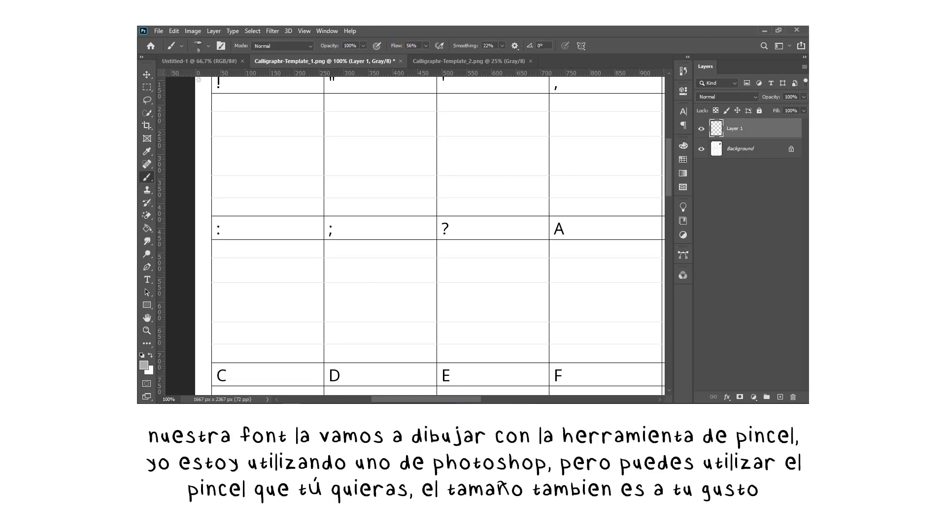
left_click(208, 46)
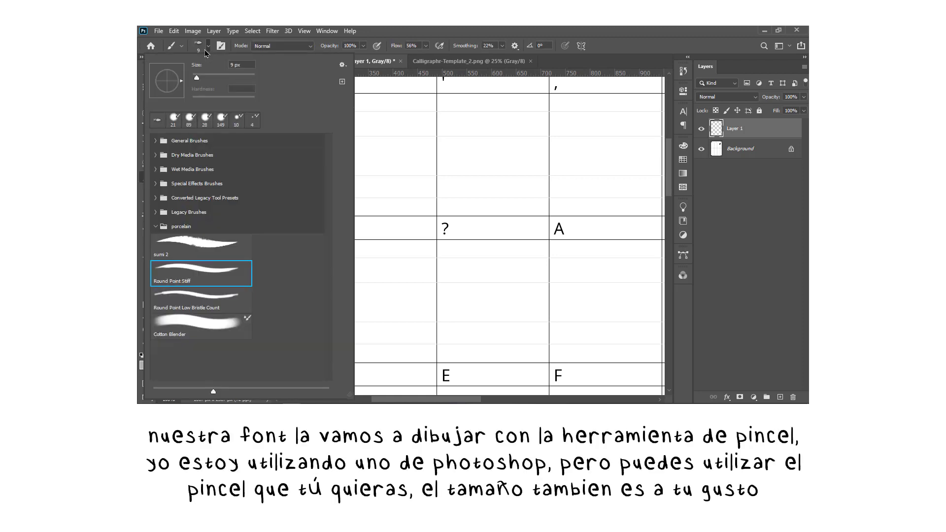
left_click(179, 246)
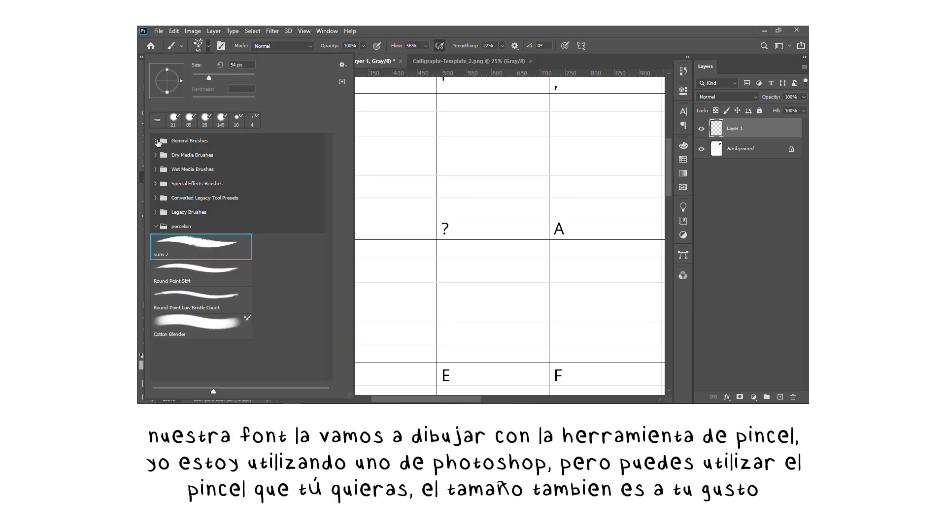
Select the KYLE Ultimate Charcoal Pencil 25px Med2 brush from the Dry Media Brushes group.
left_click(156, 155)
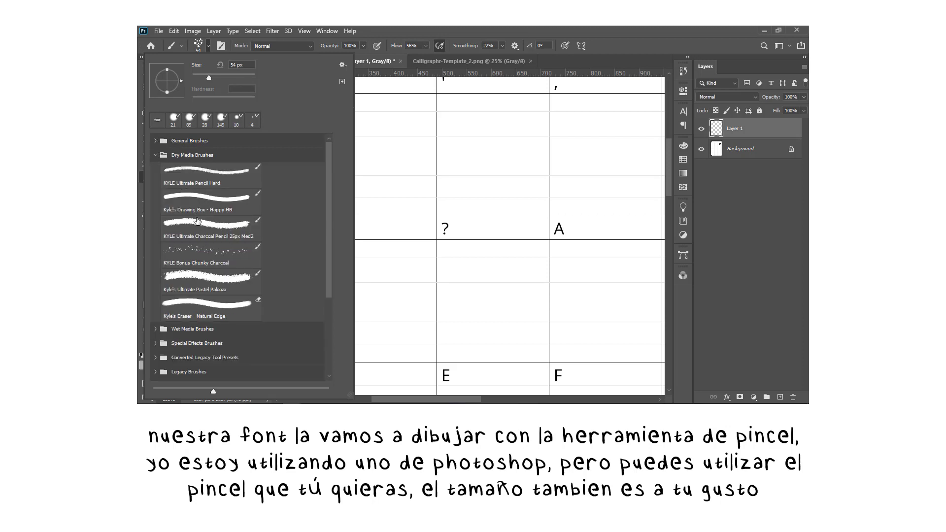
left_click(180, 226)
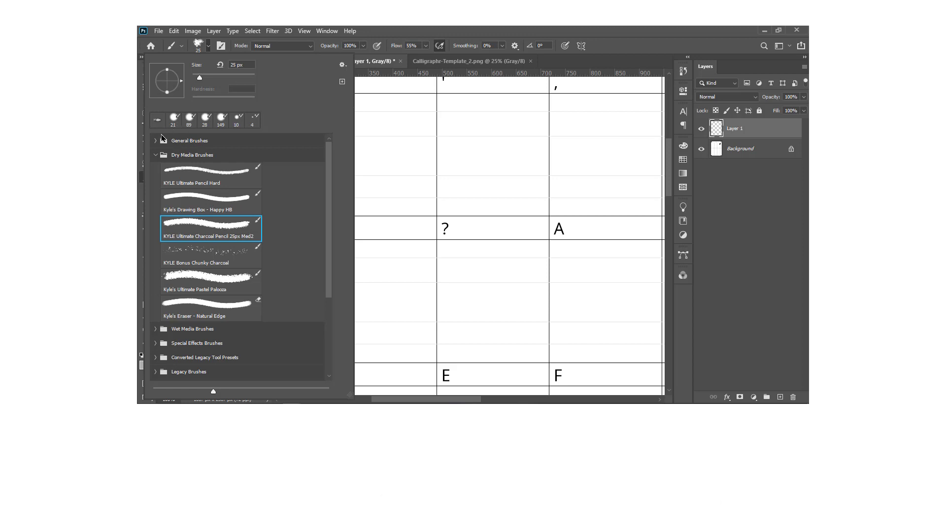
left_click(154, 156)
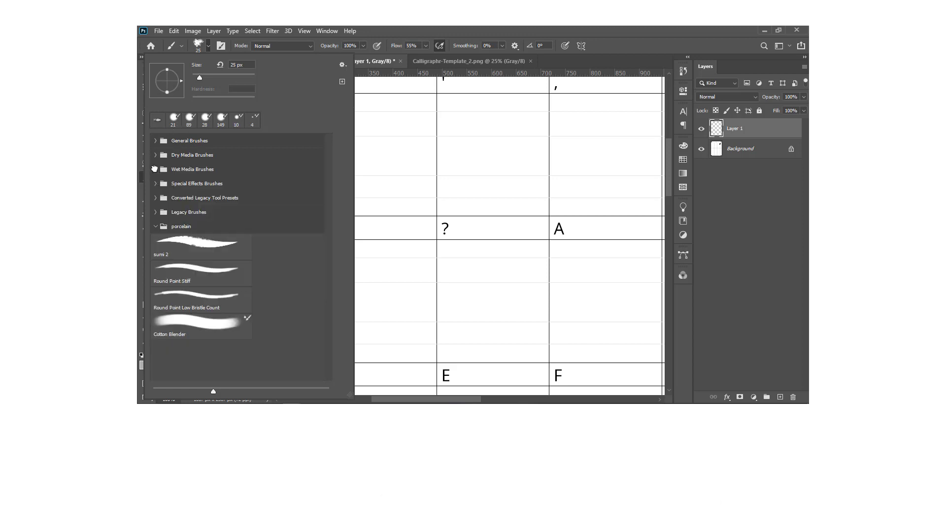
Choose the Kyle's Inkbox - Classic Cartoonist brush from Wet Media Brushes and set its size to 12 px.
left_click(155, 169)
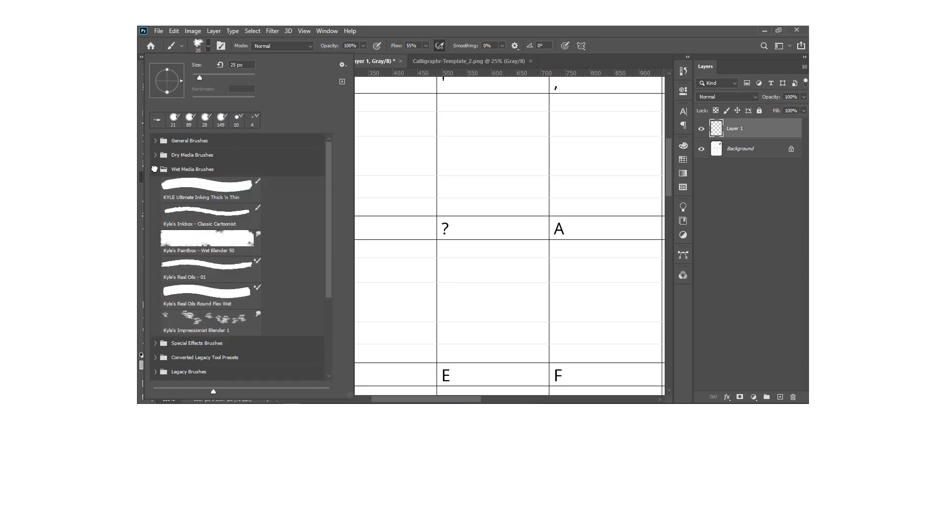
left_click(196, 224)
left_click(197, 77)
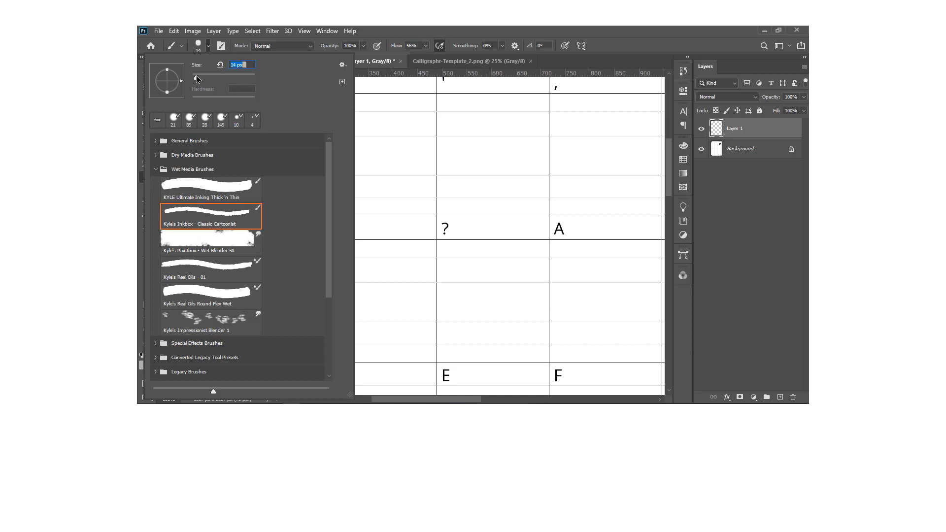
left_click(207, 53)
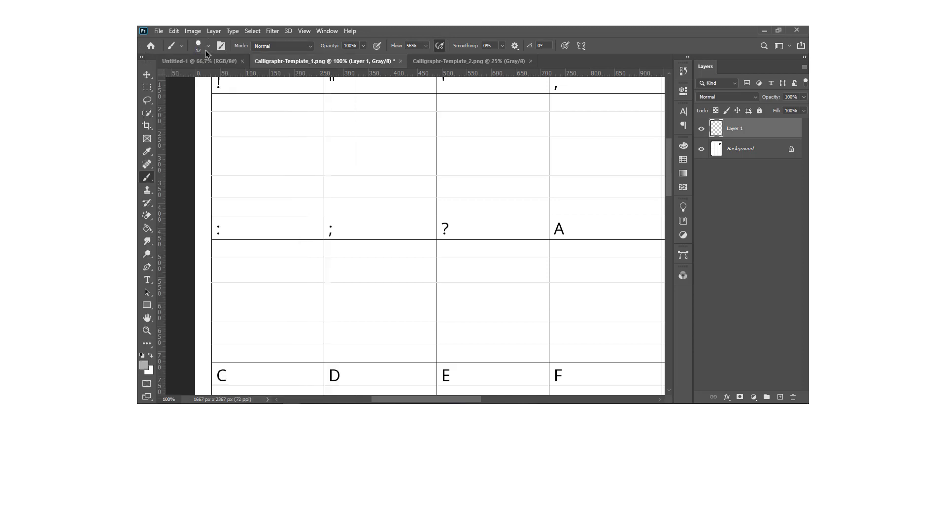
Set the foreground colour to black by entering a brightness of 0%.
left_click(145, 365)
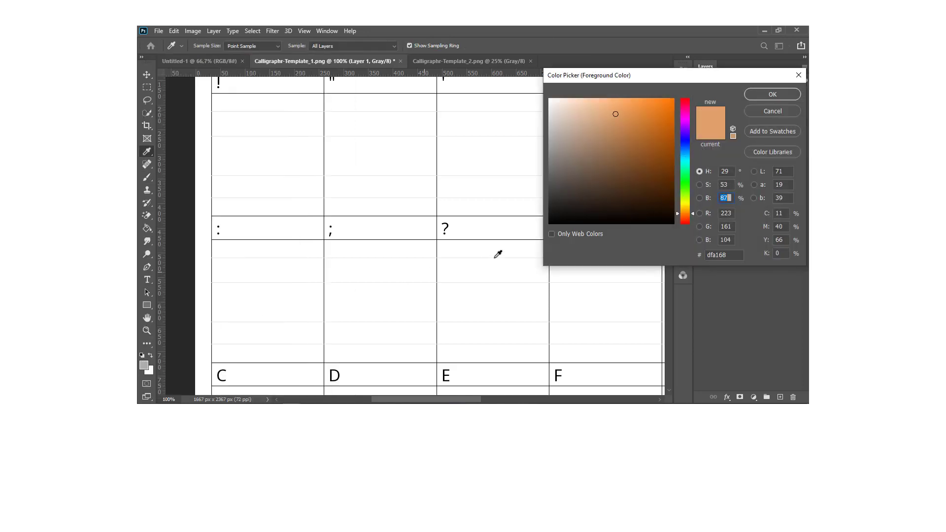
left_click(568, 218)
type("0")
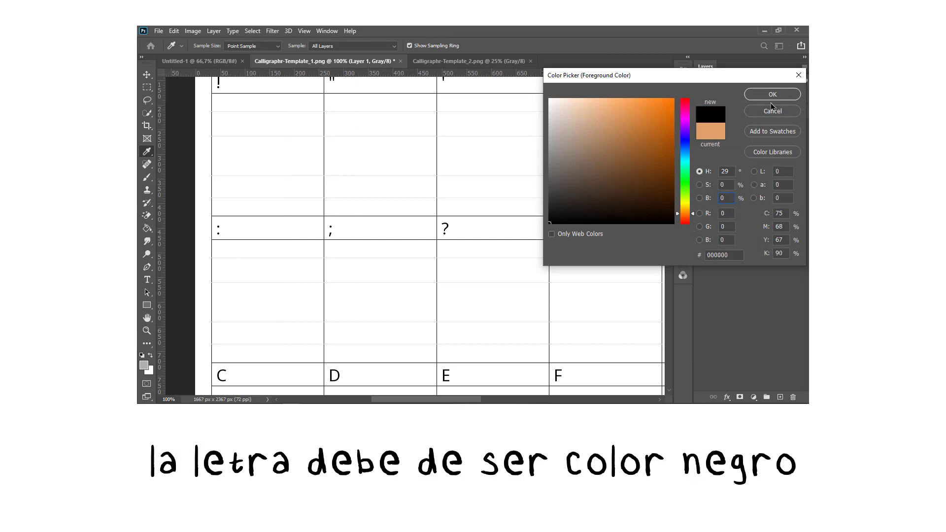
left_click(772, 94)
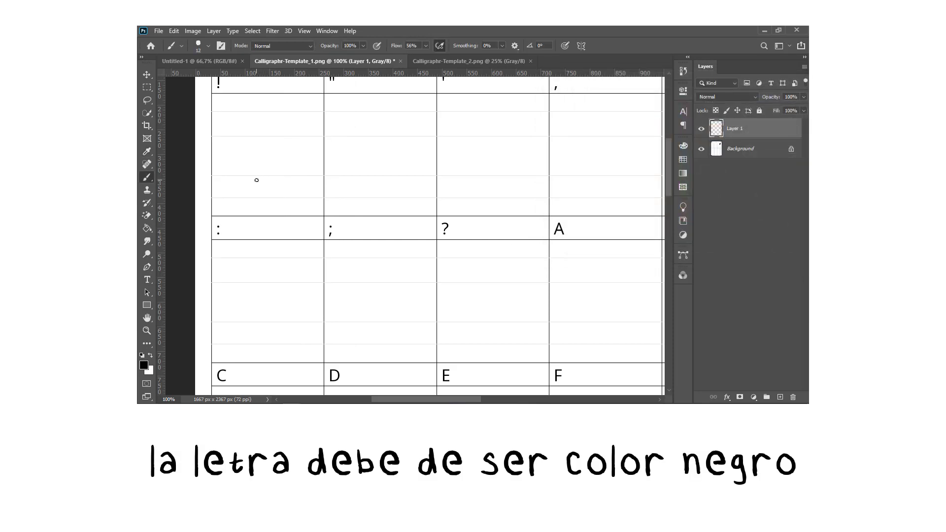
Set the brush smoothing to 3% and look at the available smoothing options.
left_click(500, 49)
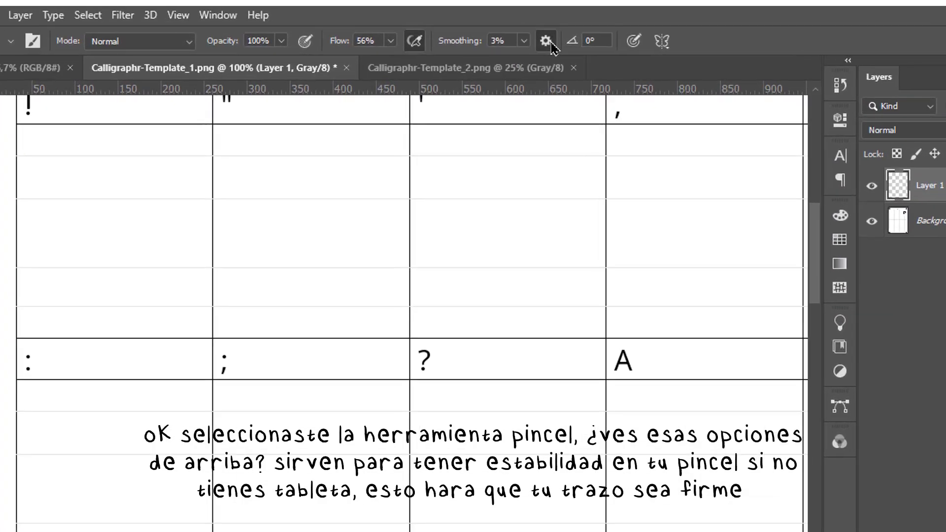
left_click(515, 45)
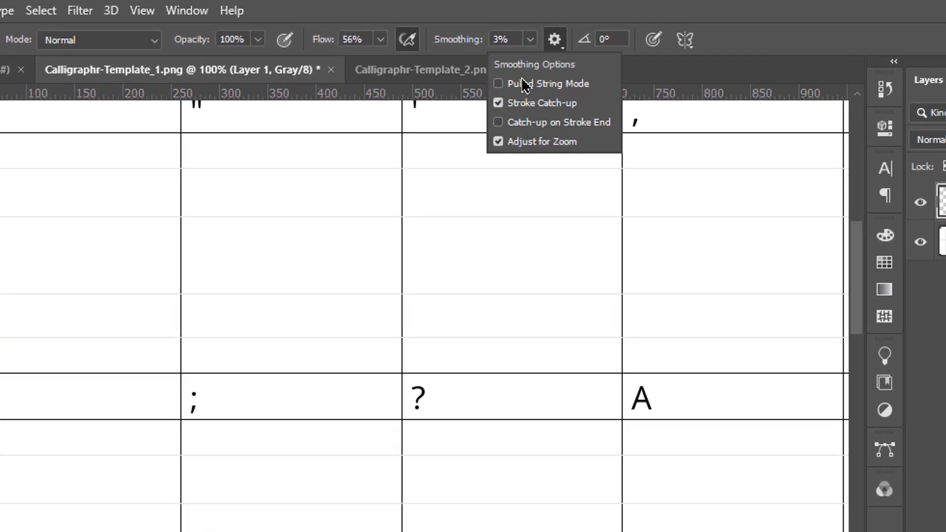
left_click(519, 84)
left_click(510, 39)
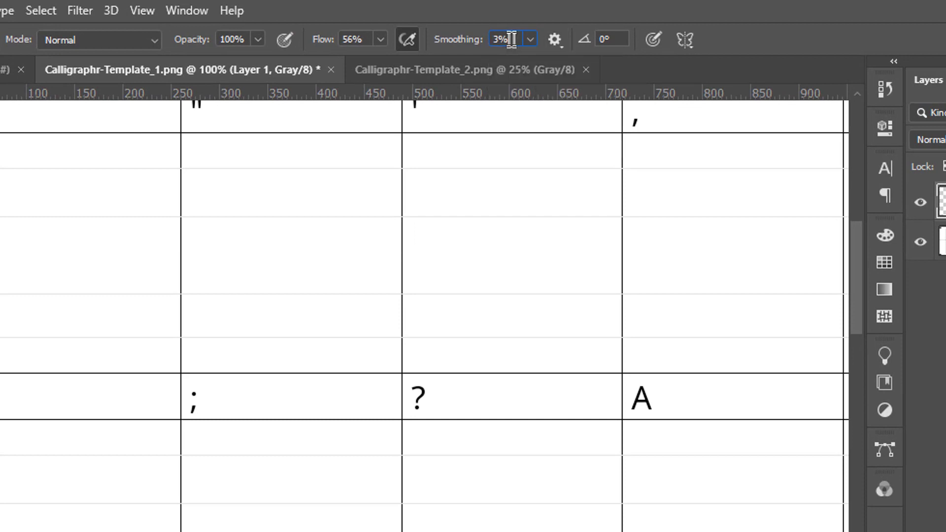
Paint trial versions of the exclamation mark, double quote, apostrophe, comma and period in the template's first-row cells.
mouse_move(57, 279)
left_mouse_down()
mouse_move(67, 183)
mouse_move(58, 230)
mouse_move(64, 316)
mouse_move(52, 326)
mouse_move(71, 318)
left_mouse_up()
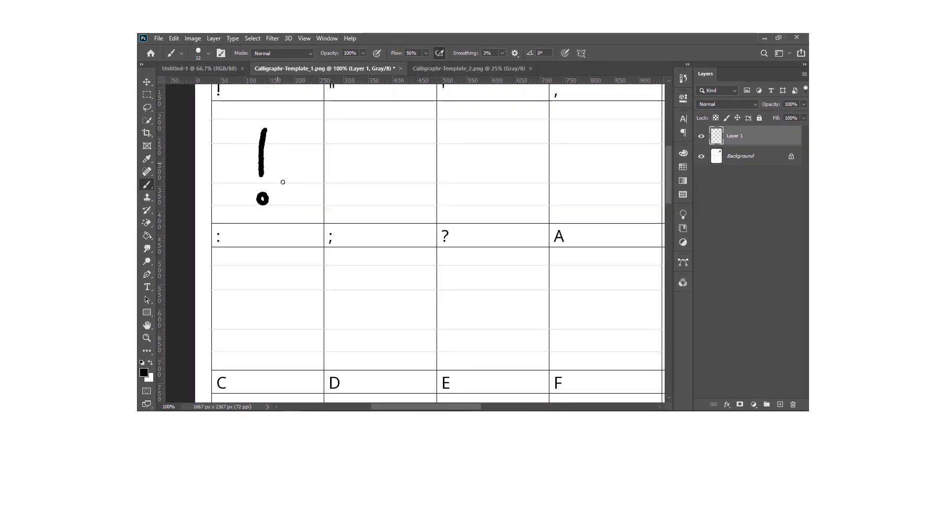
scroll(669, 192, "up", 2)
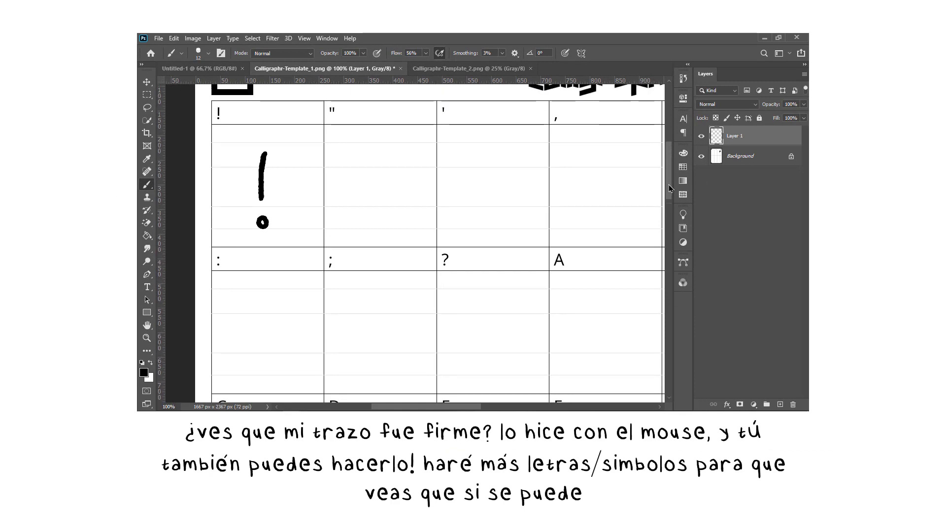
mouse_move(353, 157)
left_mouse_down()
mouse_move(358, 184)
mouse_move(370, 157)
mouse_move(374, 180)
left_mouse_up()
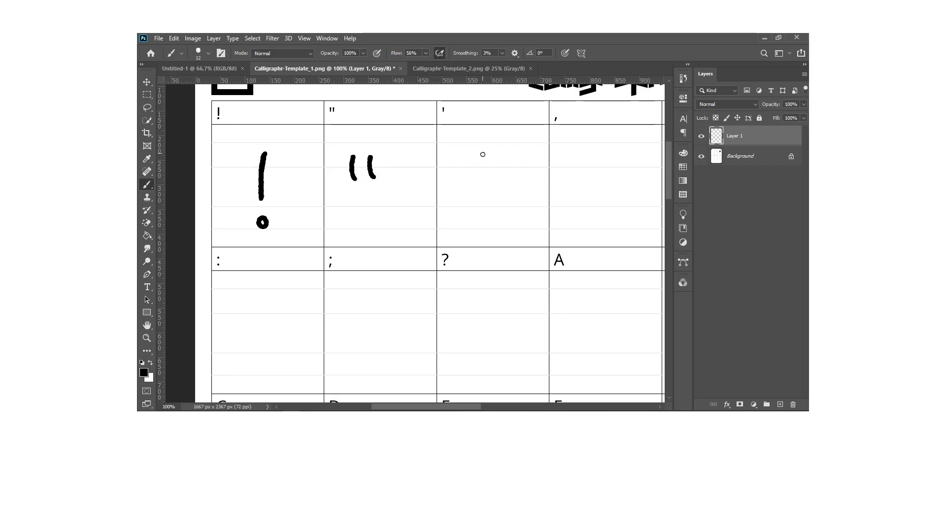
left_click_drag(483, 154, 486, 170)
left_click_drag(607, 202, 596, 222)
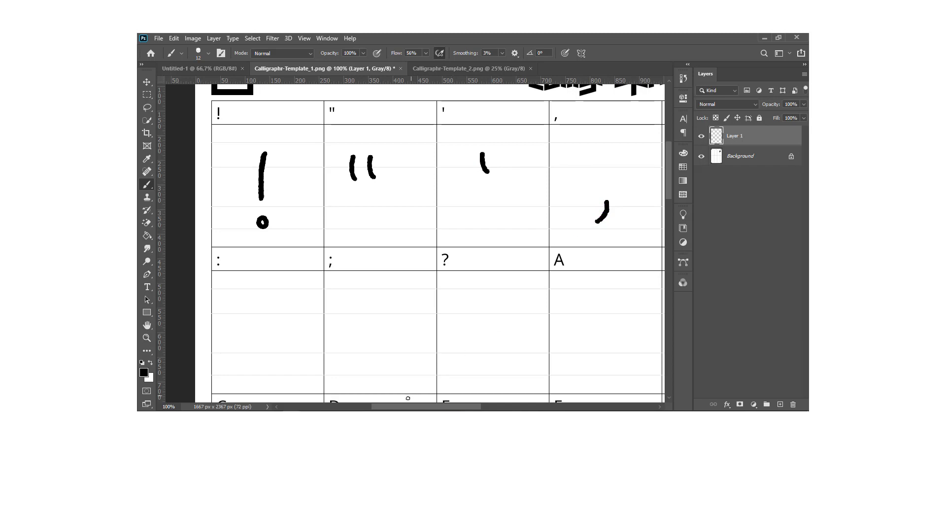
left_click_drag(397, 407, 443, 401)
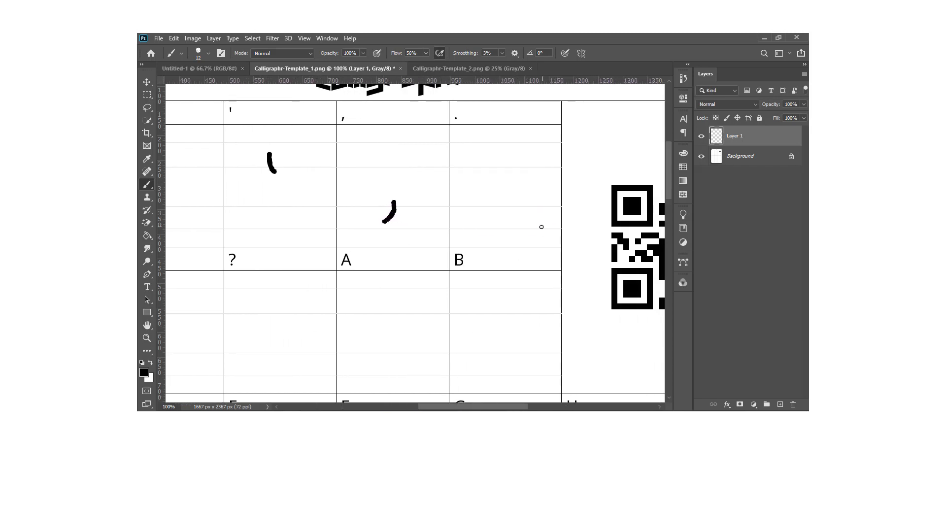
left_click_drag(502, 212, 502, 215)
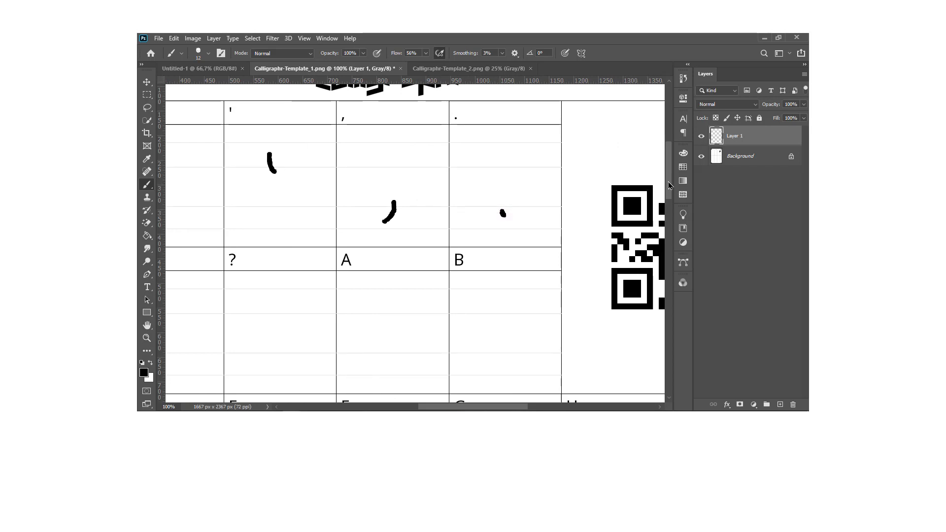
scroll(669, 184, "down", 4)
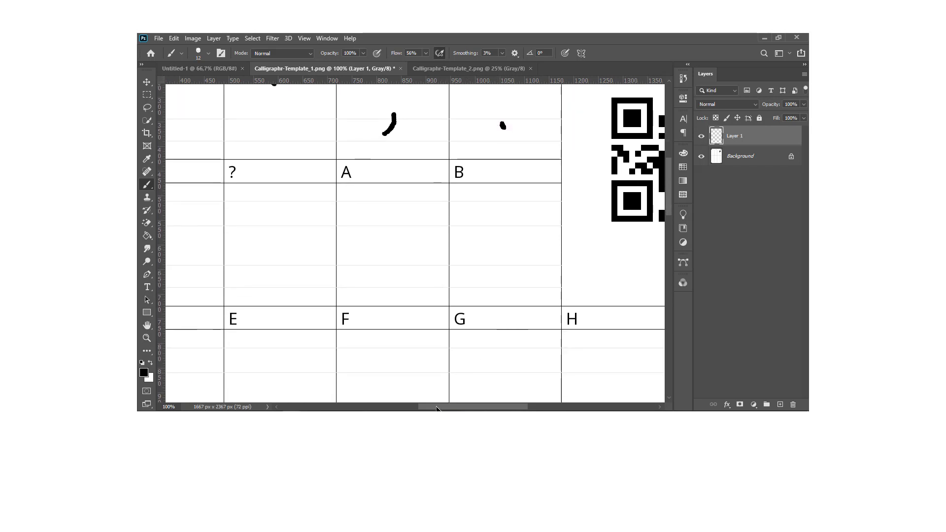
left_click_drag(436, 408, 451, 395)
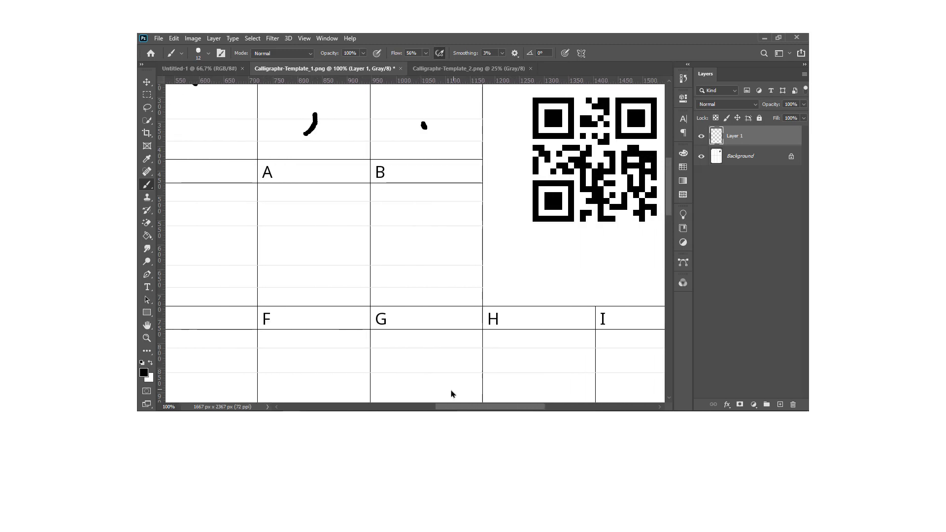
scroll(451, 394, "left", 8)
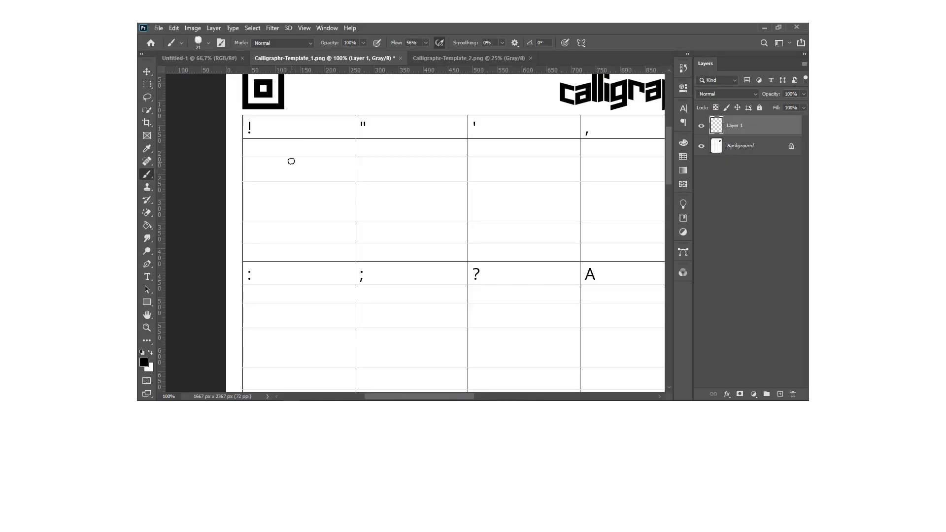
With the 21 px black brush, draw the exclamation mark, double quote, apostrophe, comma and period in their first-row cells.
mouse_move(294, 159)
left_mouse_down()
mouse_move(294, 206)
mouse_move(295, 175)
mouse_move(296, 190)
left_mouse_up()
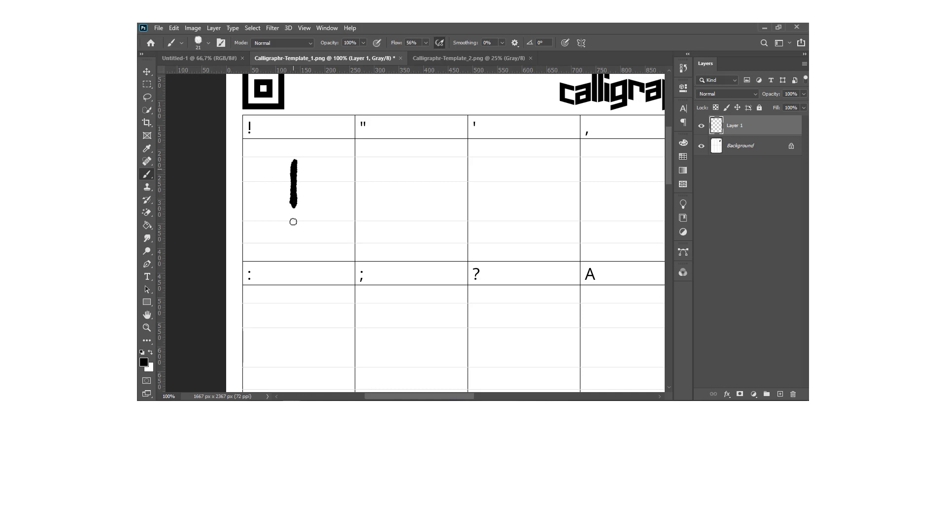
left_click_drag(293, 222, 293, 223)
left_click_drag(383, 161, 388, 181)
mouse_move(395, 161)
left_mouse_down()
mouse_move(403, 176)
mouse_move(398, 160)
left_mouse_up()
left_click_drag(389, 396, 415, 397)
mouse_move(384, 161)
left_mouse_down()
mouse_move(386, 174)
mouse_move(386, 162)
left_mouse_up()
left_click_drag(522, 214, 520, 231)
left_click_drag(468, 396, 498, 397)
left_click(492, 220)
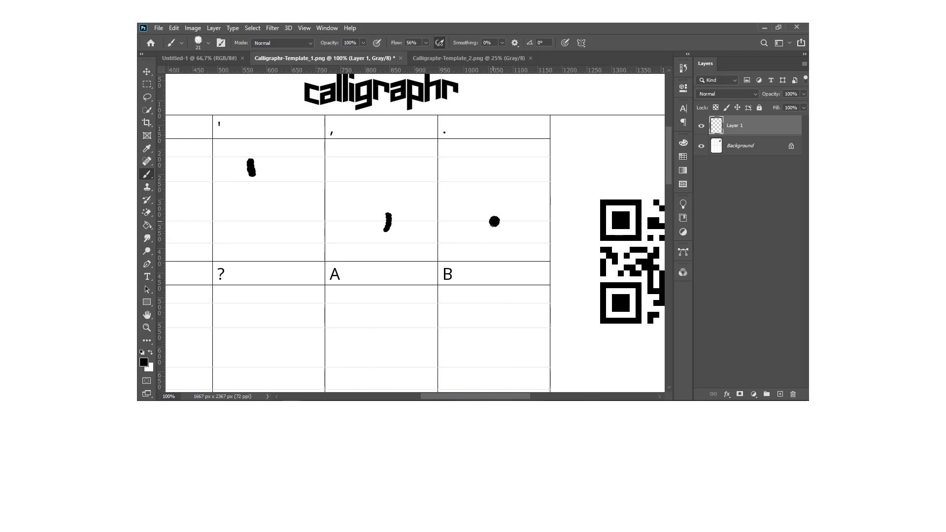
Draw the colon, semicolon and question mark in their cells in the template's second row.
left_click_drag(435, 396, 378, 398)
scroll(296, 184, "down", 3)
left_click(297, 183)
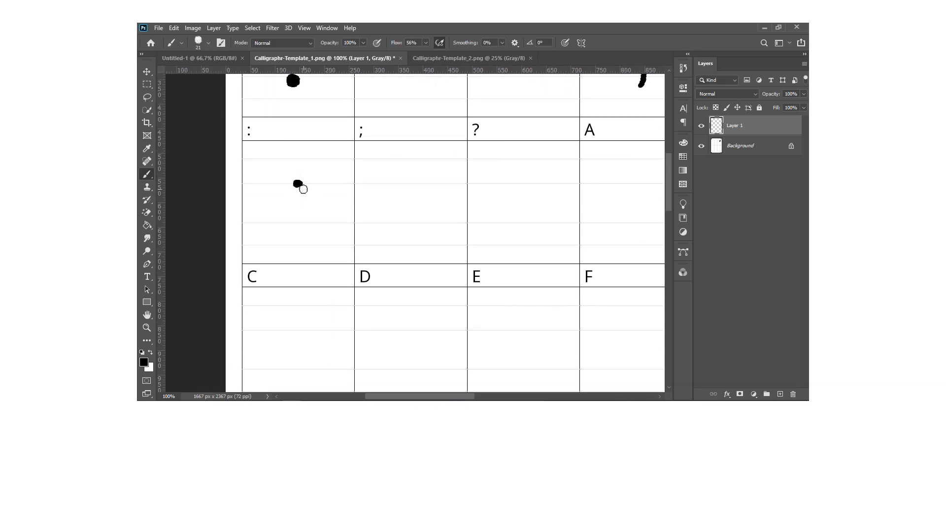
left_click(299, 220)
left_click(408, 188)
left_click_drag(409, 207, 401, 233)
left_click_drag(406, 396, 430, 396)
left_click_drag(391, 187, 404, 217)
left_click(404, 236)
left_click(405, 232)
Draw the capital letters A and B in their cells at the end of the second row.
left_click_drag(402, 396, 423, 396)
left_click_drag(417, 163, 406, 213)
mouse_move(417, 164)
left_mouse_down()
mouse_move(439, 217)
mouse_move(430, 197)
left_mouse_up()
left_click_drag(515, 165, 521, 215)
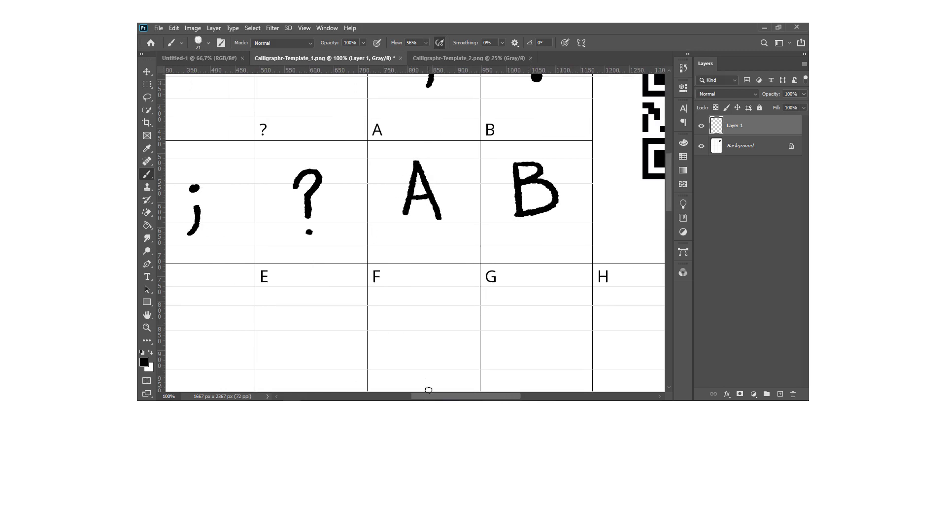
Draw the capital letters C, D and E in the first cells of the third row.
left_click_drag(430, 397, 389, 397)
scroll(384, 276, "down", 4)
left_click_drag(281, 201, 281, 240)
left_click_drag(362, 190, 360, 243)
mouse_move(471, 184)
left_mouse_down()
mouse_move(506, 236)
mouse_move(497, 213)
left_mouse_up()
left_click_drag(471, 185, 500, 186)
Draw the capital letters F and G in their third-row cells, keeping them similar in size to the others.
left_click_drag(413, 396, 443, 396)
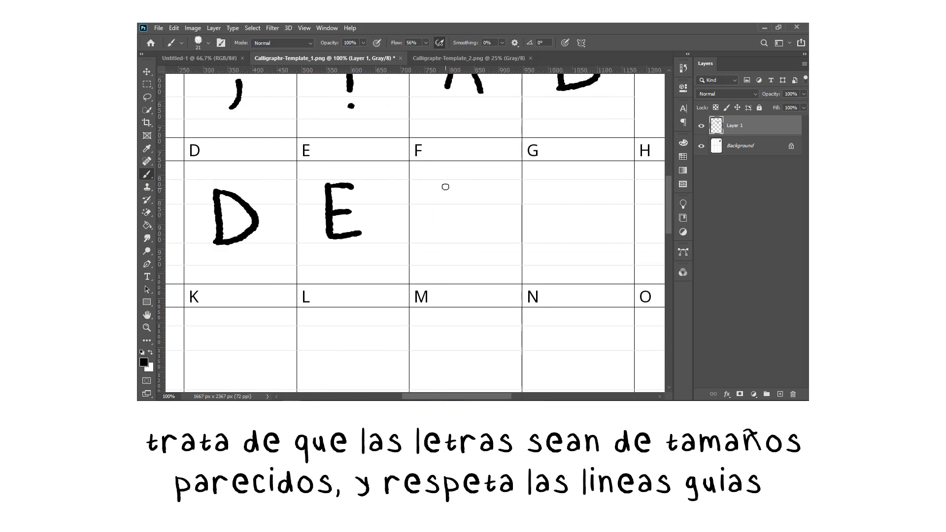
left_click_drag(446, 182, 447, 245)
left_click_drag(445, 183, 479, 180)
left_click_drag(449, 213, 478, 206)
left_click_drag(410, 397, 439, 396)
left_click_drag(454, 186, 449, 212)
Draw the capital letters H and I in the last two cells of the third row, giving the I crossbars.
left_click_drag(444, 396, 462, 396)
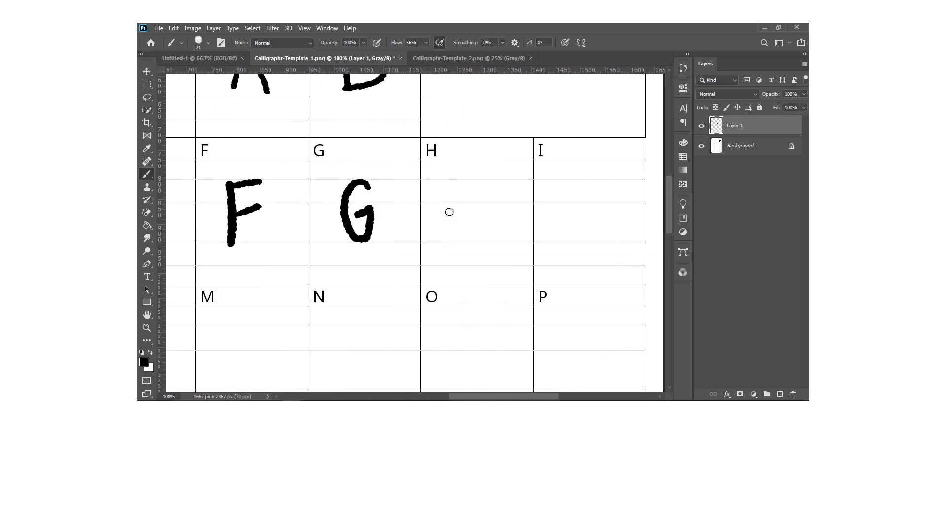
left_click_drag(450, 183, 448, 242)
mouse_move(451, 210)
left_mouse_down()
mouse_move(476, 203)
mouse_move(488, 231)
left_mouse_up()
left_click_drag(582, 184, 585, 237)
left_click_drag(561, 187, 609, 180)
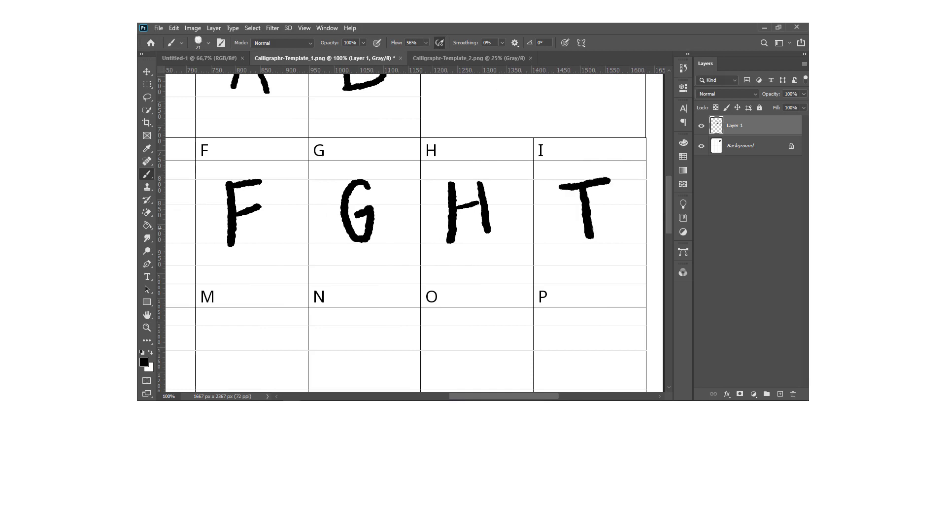
left_click_drag(567, 240, 613, 238)
Draw the capital letters J, K and L in the first cells of the fourth row.
left_click_drag(498, 396, 411, 396)
scroll(570, 254, "down", 3)
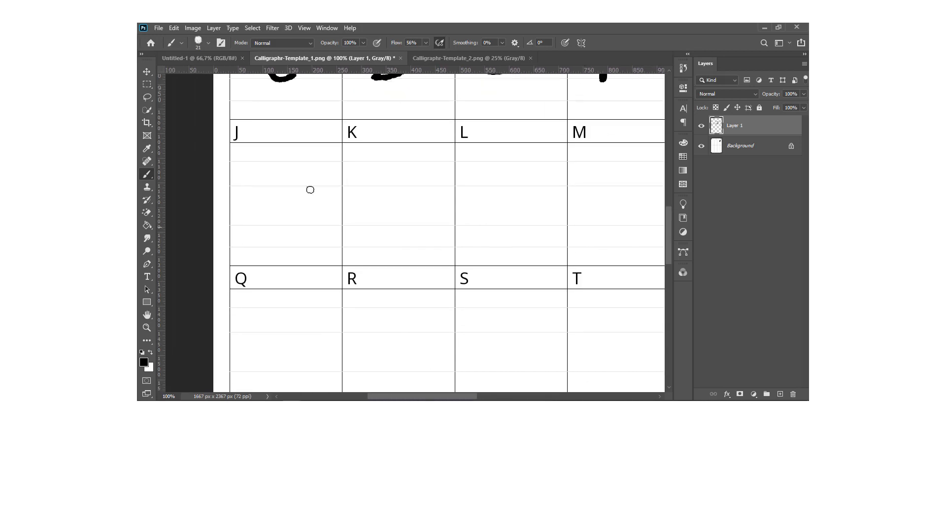
left_click_drag(287, 166, 266, 212)
left_click_drag(378, 166, 381, 220)
left_click_drag(417, 169, 382, 198)
left_click_drag(386, 197, 419, 217)
mouse_move(492, 165)
left_mouse_down()
mouse_move(504, 214)
mouse_move(524, 212)
left_mouse_up()
Draw the capital letters M, N, O and P in the remaining cells of the fourth row.
left_click_drag(398, 396, 436, 396)
mouse_move(425, 169)
left_mouse_down()
mouse_move(431, 228)
mouse_move(473, 219)
left_mouse_up()
left_click_drag(420, 397, 448, 396)
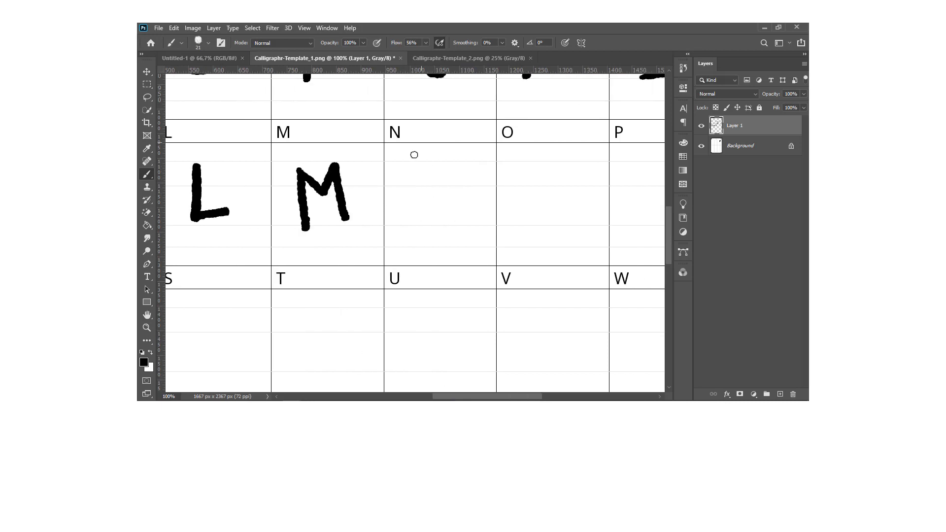
mouse_move(415, 164)
left_mouse_down()
mouse_move(416, 221)
mouse_move(456, 168)
left_mouse_up()
left_click_drag(549, 168, 535, 169)
left_click_drag(441, 396, 471, 396)
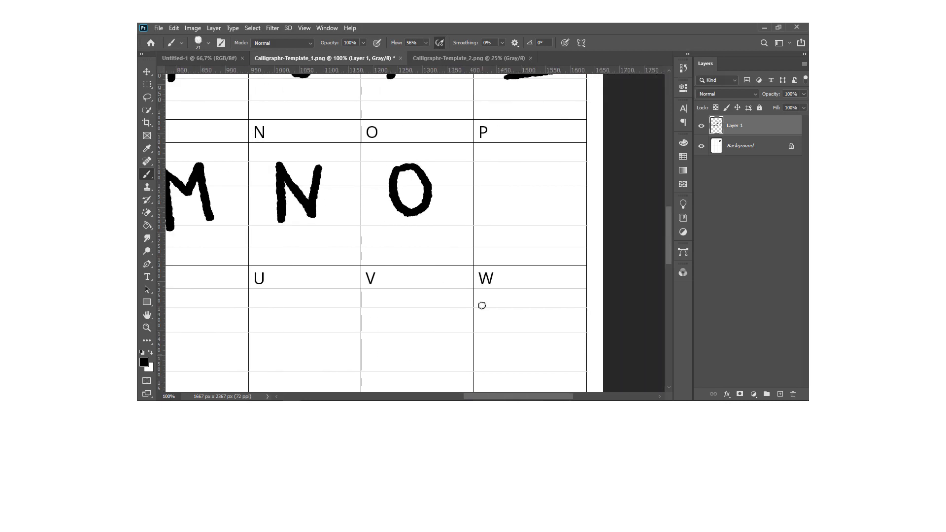
mouse_move(504, 168)
left_mouse_down()
mouse_move(506, 221)
mouse_move(511, 190)
left_mouse_up()
Draw the capital letters Q, R and S in the first cells of the fifth row.
left_click_drag(467, 397, 370, 396)
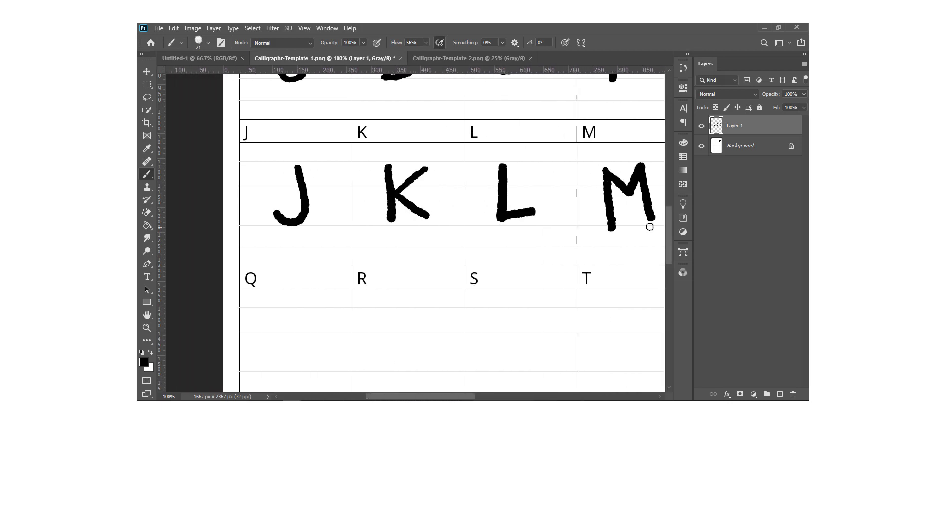
left_click_drag(668, 227, 669, 257)
mouse_move(271, 170)
left_mouse_down()
mouse_move(276, 157)
mouse_move(316, 208)
left_mouse_up()
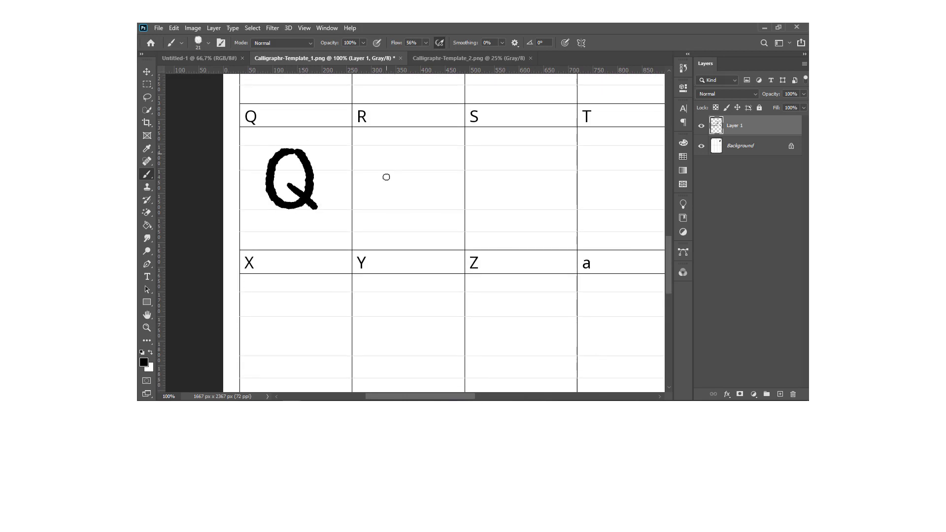
left_click_drag(385, 148, 381, 206)
left_click_drag(386, 149, 420, 203)
mouse_move(525, 158)
left_mouse_down()
mouse_move(513, 197)
mouse_move(490, 193)
left_mouse_up()
Draw the capital letters T, U, V and W in the remaining cells of the fifth row.
left_click_drag(408, 396, 445, 396)
mouse_move(460, 148)
left_mouse_down()
mouse_move(463, 205)
mouse_move(492, 148)
left_mouse_up()
left_click_drag(424, 396, 452, 396)
mouse_move(436, 150)
left_mouse_down()
mouse_move(459, 181)
mouse_move(463, 147)
left_mouse_up()
left_click_drag(437, 397, 462, 397)
left_click_drag(429, 152, 478, 145)
mouse_move(532, 153)
left_mouse_down()
mouse_move(570, 196)
mouse_move(593, 144)
left_mouse_up()
Draw the capital letters X, Y and Z in their cells in the row below, undoing a faulty stroke.
scroll(659, 253, "left", 10)
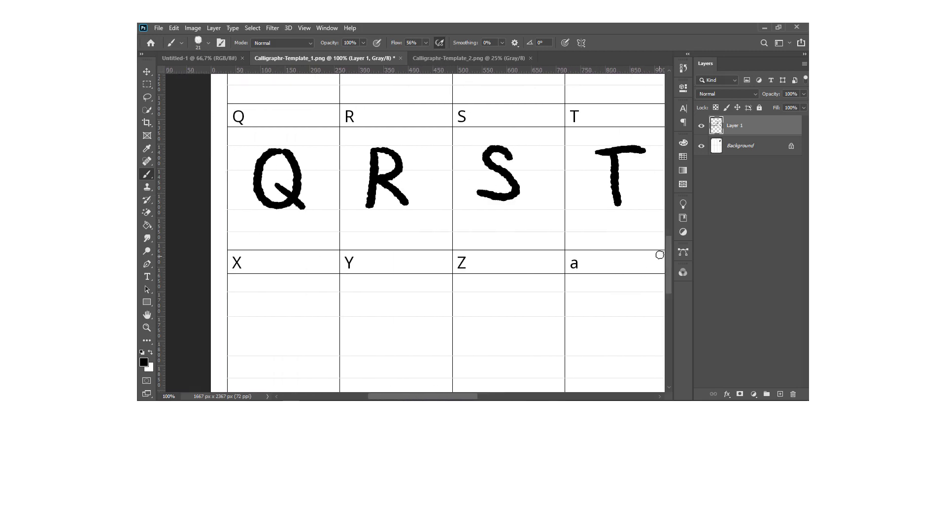
scroll(256, 159, "down", 3)
left_click_drag(256, 158, 301, 209)
left_click_drag(288, 161, 250, 207)
left_click_drag(370, 160, 400, 191)
left_click_drag(404, 161, 382, 223)
mouse_move(480, 162)
left_mouse_down()
mouse_move(470, 210)
mouse_move(523, 207)
mouse_move(523, 167)
mouse_move(530, 205)
left_mouse_up()
key("ctrl+z")
left_click_drag(410, 398, 446, 398)
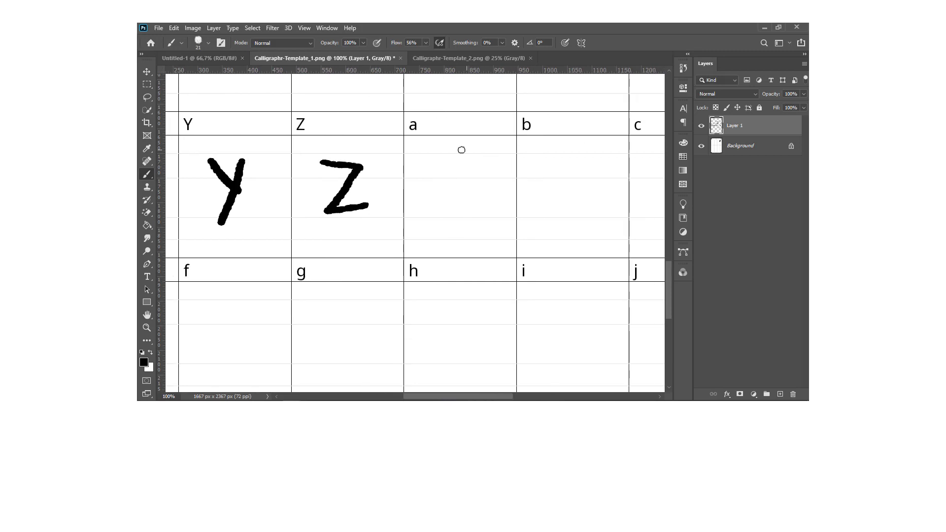
Draw the lowercase letters a, b, c and d in their cells after the capital Z.
mouse_move(437, 184)
left_mouse_down()
mouse_move(466, 207)
mouse_move(466, 195)
left_mouse_up()
left_click_drag(418, 398, 450, 399)
left_click_drag(414, 169, 418, 212)
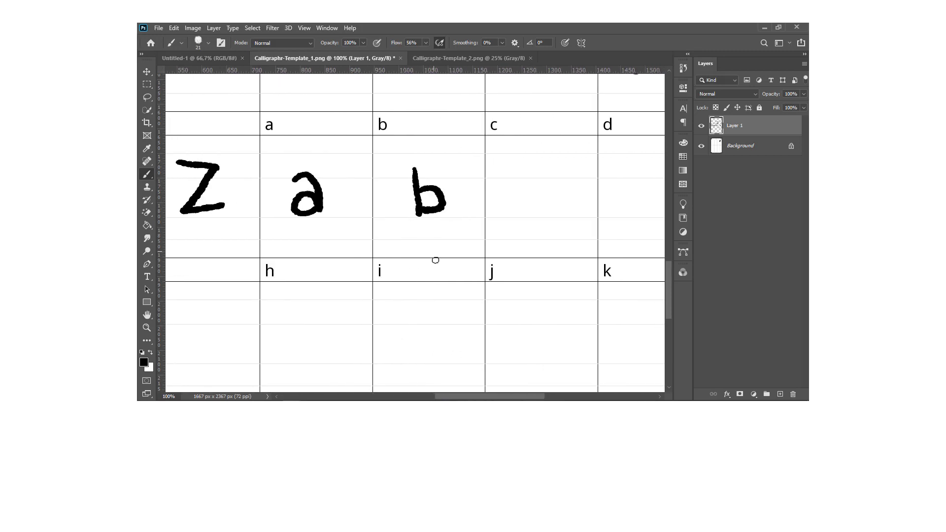
scroll(435, 258, "right", 3)
mouse_move(452, 183)
left_mouse_down()
mouse_move(433, 206)
mouse_move(455, 212)
left_mouse_up()
mouse_move(565, 195)
left_mouse_down()
mouse_move(547, 211)
mouse_move(568, 209)
left_mouse_up()
left_click_drag(563, 168, 574, 214)
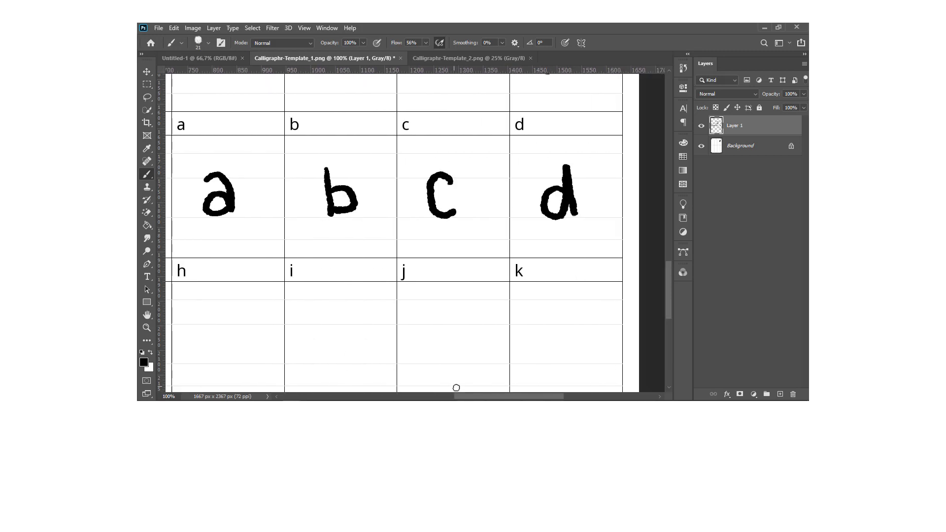
Draw the lowercase letters e, f, g and h in the first cells of the last row.
left_click_drag(461, 396, 376, 396)
scroll(265, 212, "down", 2)
mouse_move(265, 241)
left_mouse_down()
mouse_move(255, 249)
mouse_move(285, 262)
left_mouse_up()
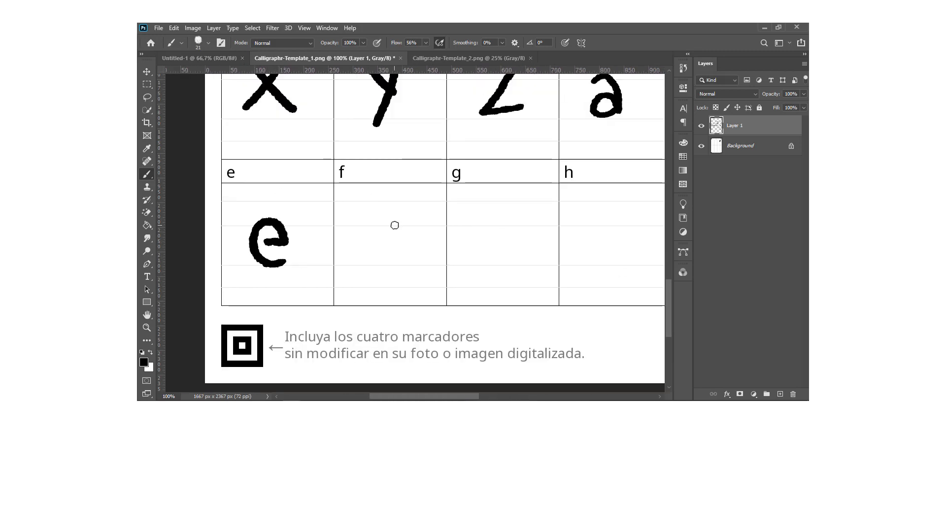
left_click_drag(394, 217, 380, 258)
left_click_drag(363, 244, 397, 240)
left_click_drag(503, 230, 488, 282)
scroll(426, 222, "right", 3)
mouse_move(420, 208)
left_mouse_down()
mouse_move(425, 261)
mouse_move(458, 261)
left_mouse_up()
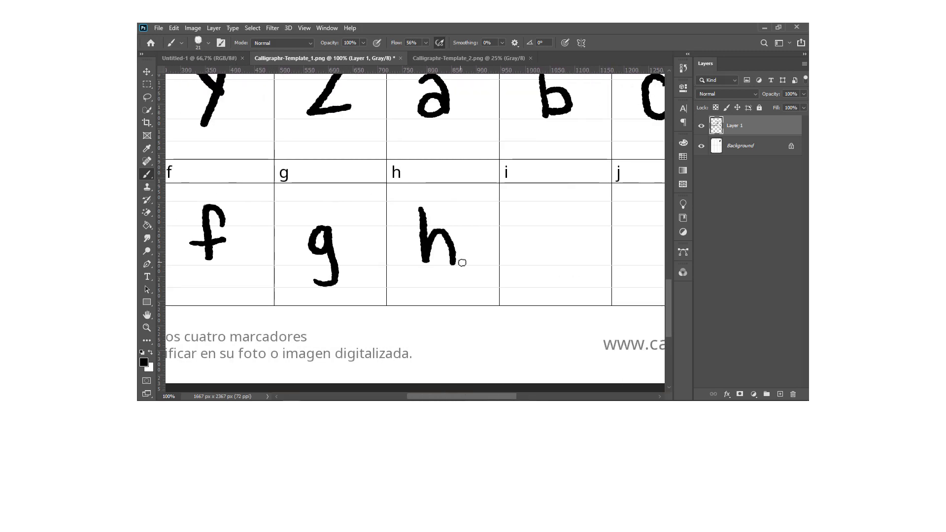
Draw the lowercase letters i, j and k in the remaining cells of the last row.
left_click_drag(551, 218, 548, 260)
left_click_drag(465, 398, 498, 397)
left_click_drag(506, 222, 493, 273)
left_click(506, 208)
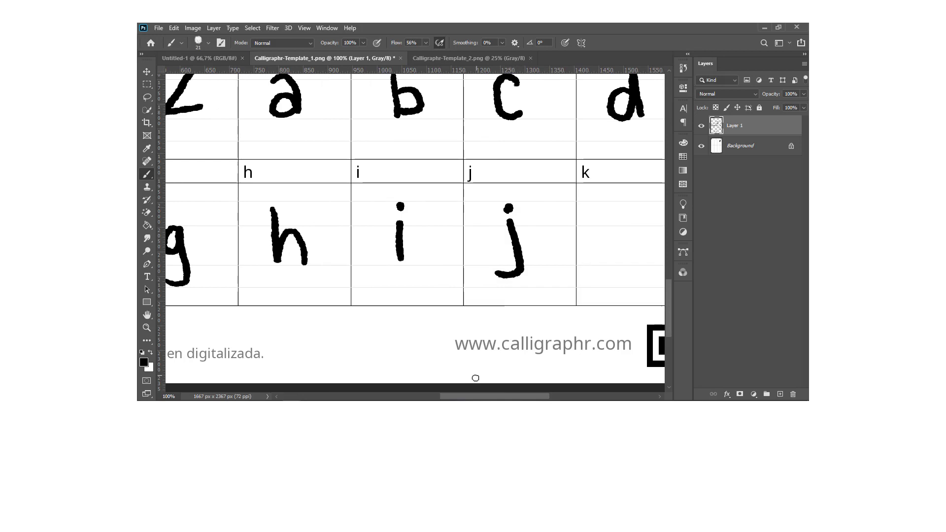
left_click_drag(473, 397, 511, 397)
left_click_drag(436, 207, 446, 262)
mouse_move(471, 204)
left_mouse_down()
mouse_move(445, 231)
mouse_move(476, 257)
left_mouse_up()
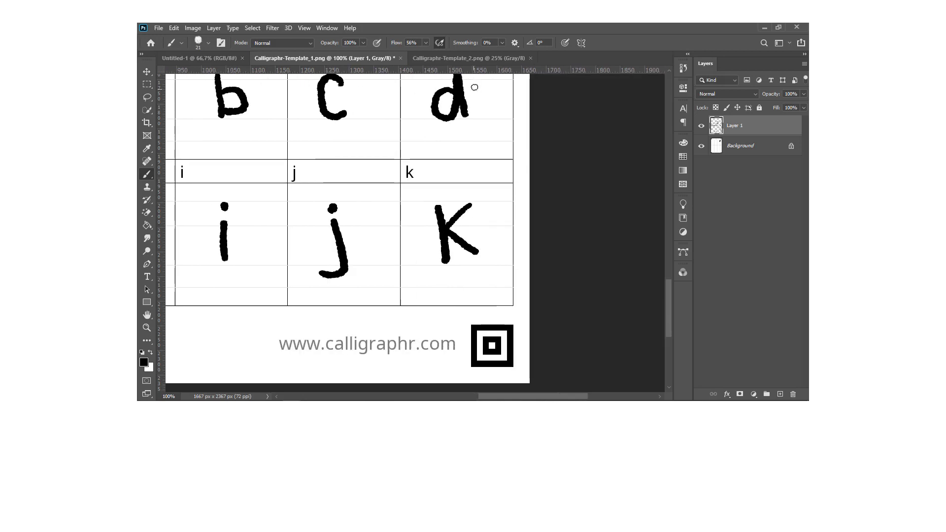
Switch to Calligraphr-Template_2.png at 100% zoom and draw the lowercase l in its first cell, undoing a faulty stroke.
left_click(469, 58)
key("ctrl+1")
left_click_drag(434, 396, 384, 397)
left_click_drag(669, 229, 668, 155)
mouse_move(296, 163)
left_mouse_down()
mouse_move(288, 213)
mouse_move(297, 228)
left_mouse_up()
key("ctrl+z")
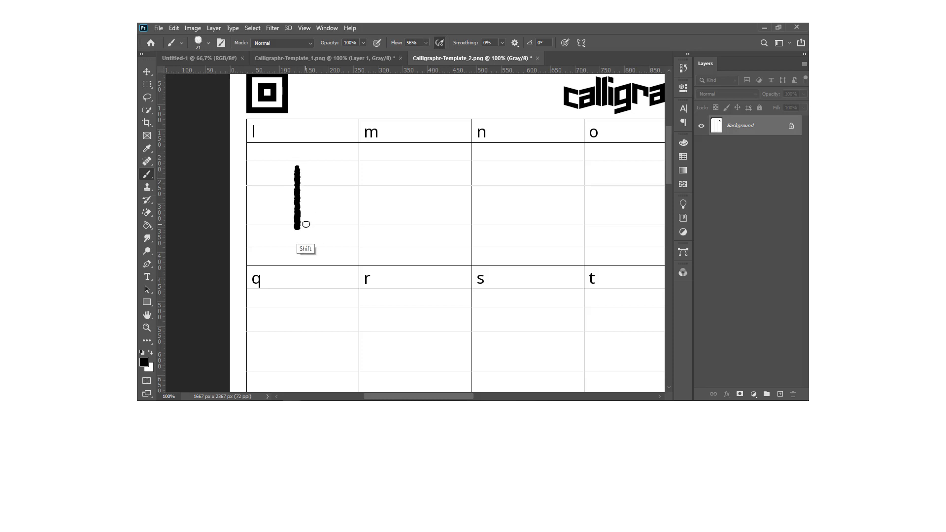
Draw the lowercase letters m, n, o and p in the remaining cells of the first row.
mouse_move(379, 183)
left_mouse_down()
mouse_move(382, 222)
mouse_move(428, 222)
left_mouse_up()
left_click_drag(498, 181, 532, 224)
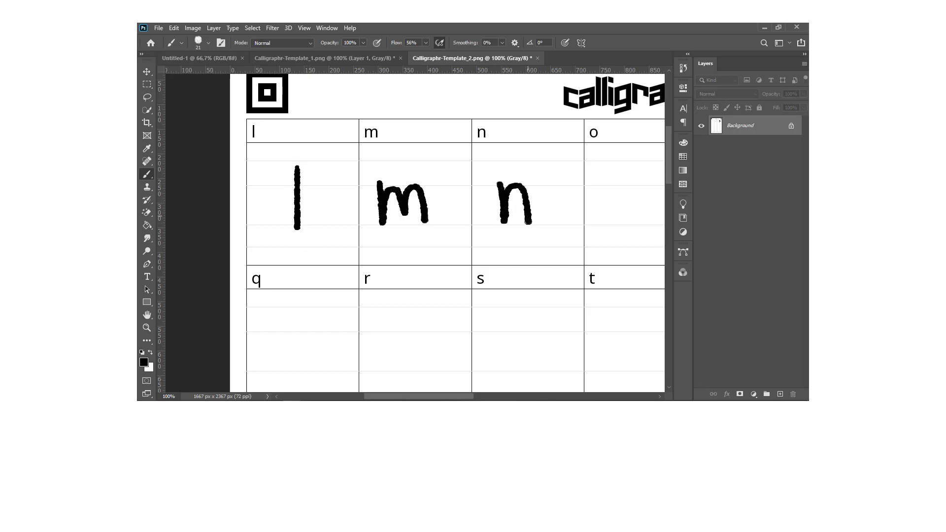
left_click_drag(431, 397, 471, 396)
left_click_drag(461, 184, 460, 186)
left_click_drag(557, 186, 565, 247)
left_click_drag(560, 189, 562, 217)
Draw the lowercase letters q, r, s, t and u in the cells of the second row.
mouse_move(470, 397)
left_mouse_down()
mouse_move(411, 397)
mouse_move(424, 397)
left_mouse_up()
left_click_drag(669, 155, 669, 190)
left_click_drag(337, 140, 342, 204)
left_click_drag(428, 141, 461, 146)
left_click_drag(566, 140, 539, 174)
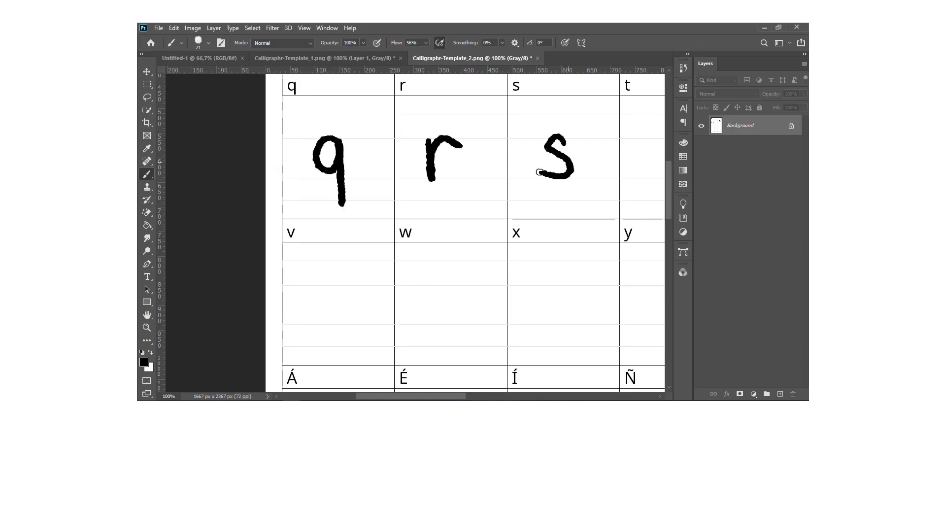
left_click_drag(414, 396, 451, 396)
mouse_move(500, 134)
left_mouse_down()
mouse_move(515, 170)
mouse_move(516, 149)
left_mouse_up()
left_click_drag(605, 143, 629, 177)
Draw the lowercase letters v, w and x in the third row, redrawing the second stroke of the x.
left_click_drag(418, 396, 386, 396)
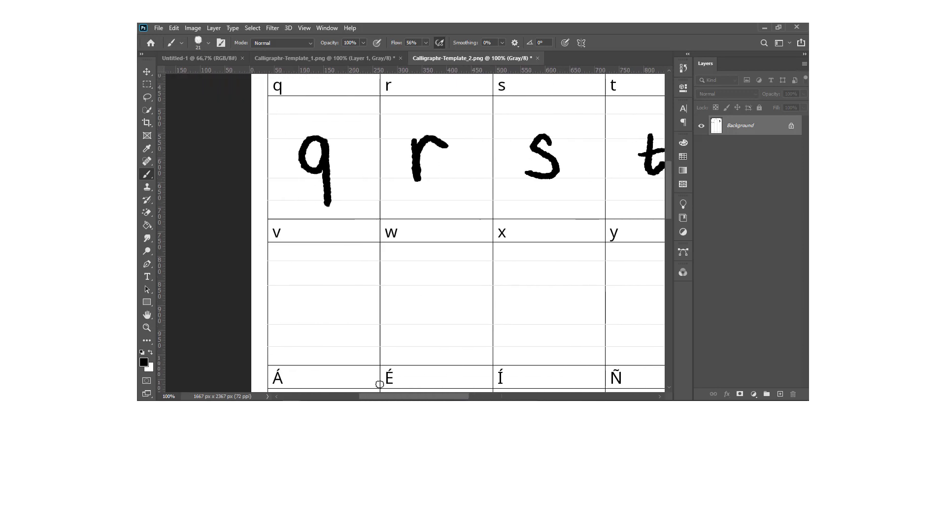
left_click_drag(298, 286, 333, 285)
left_click_drag(395, 291, 439, 281)
left_click_drag(411, 397, 433, 397)
left_click_drag(426, 291, 458, 314)
left_click_drag(456, 289, 419, 322)
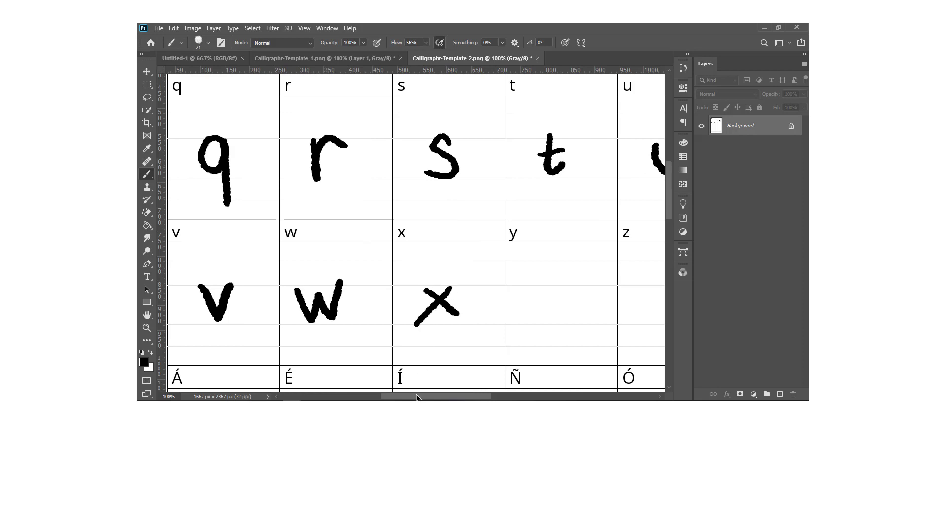
left_click_drag(419, 397, 451, 397)
key("ctrl+z")
left_click_drag(310, 289, 283, 320)
key("ctrl+z")
Draw the y, z, inverted exclamation mark and inverted question mark in the rest of the third row.
left_click_drag(395, 288, 400, 333)
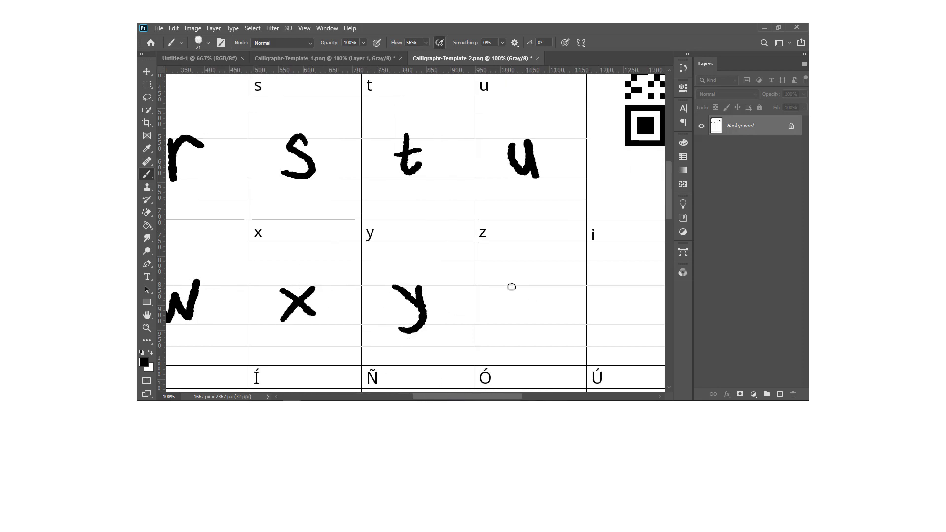
left_click_drag(509, 285, 546, 321)
left_click_drag(443, 397, 476, 397)
left_click_drag(486, 287, 486, 338)
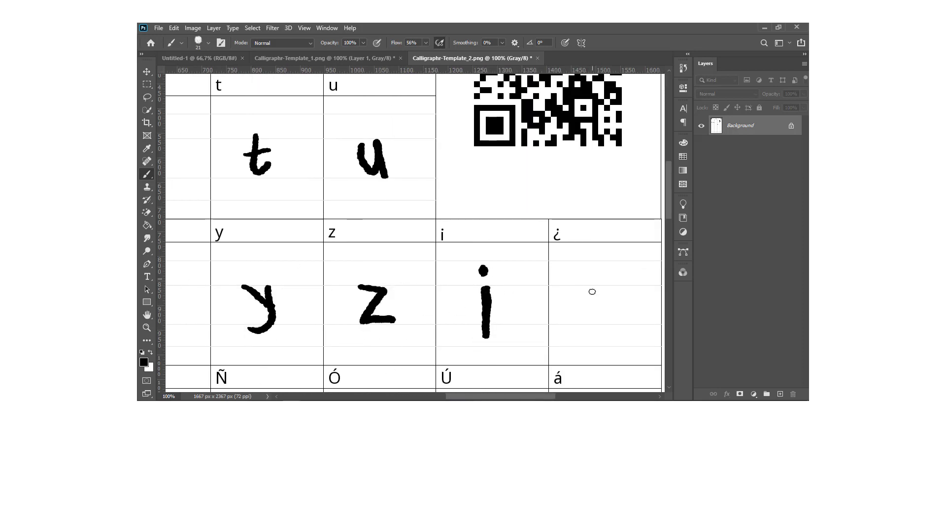
key("ctrl+z")
left_click_drag(605, 281, 608, 331)
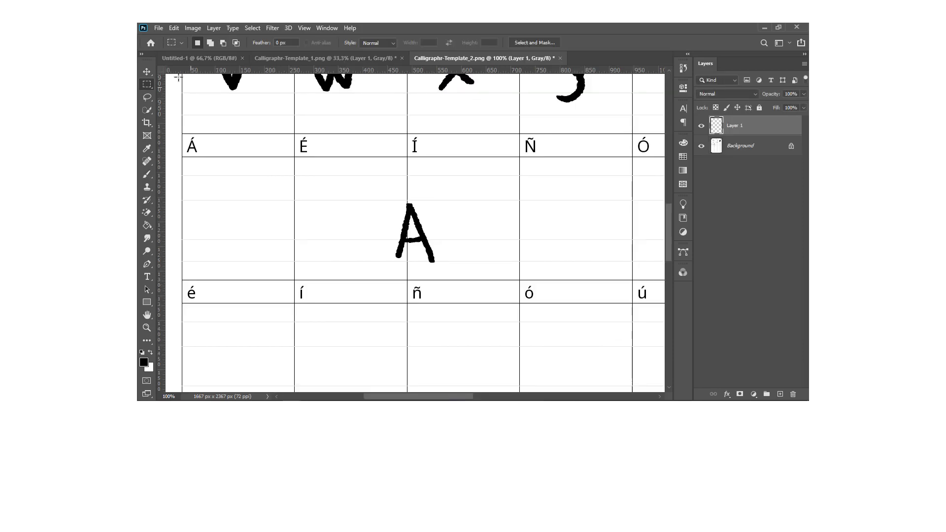
Move the pasted capital A into the Á cell and brush an acute accent above it.
left_click(148, 72)
left_click_drag(403, 209, 224, 197)
left_click(148, 174)
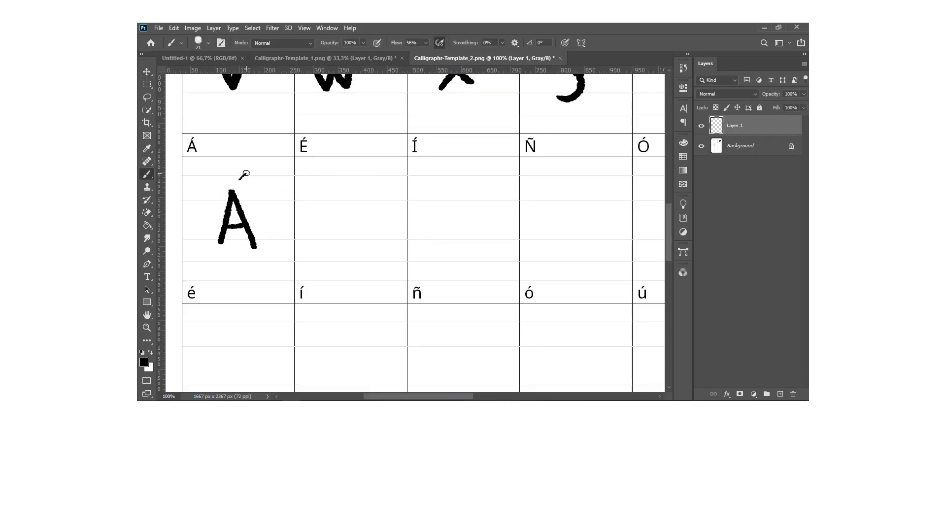
Copy the capital E from the first template into the É cell of the second template and brush its accent.
left_click(360, 58)
key("m")
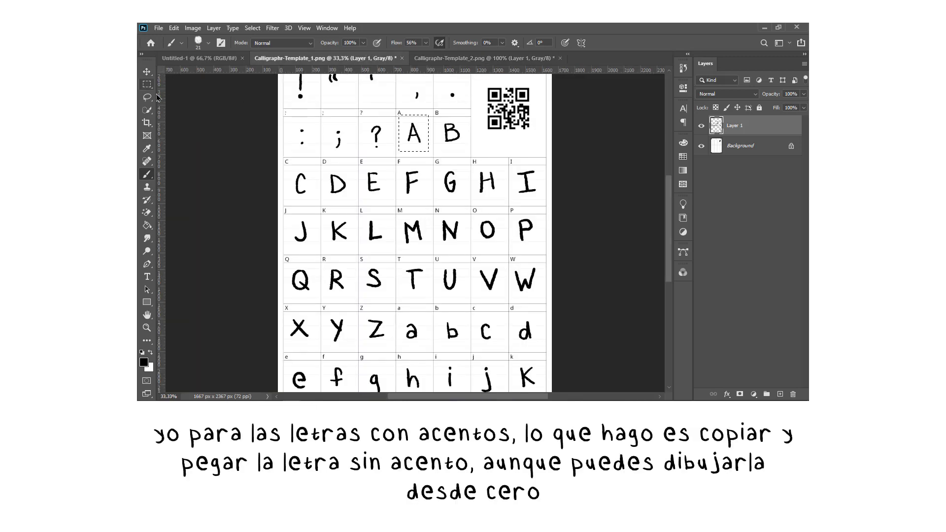
key("ctrl+d")
left_click_drag(362, 166, 389, 198)
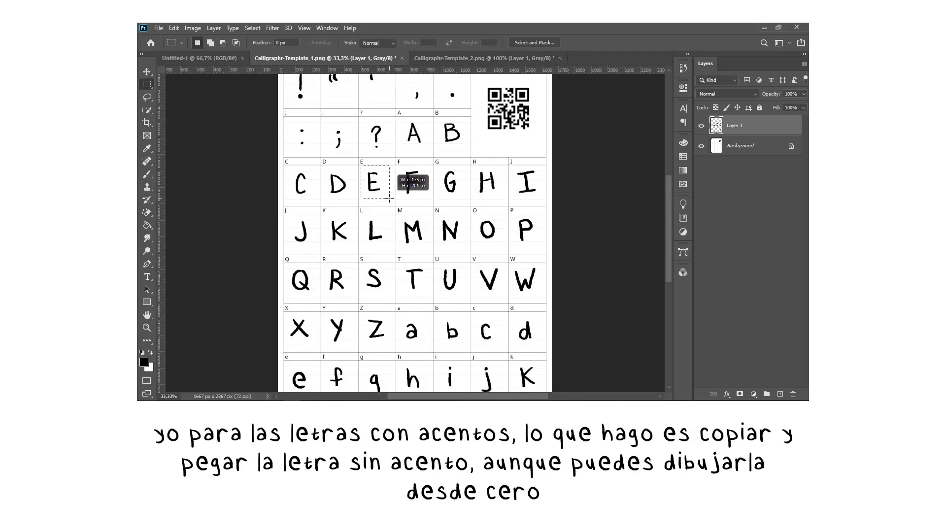
key("ctrl+c")
key("ctrl+Tab")
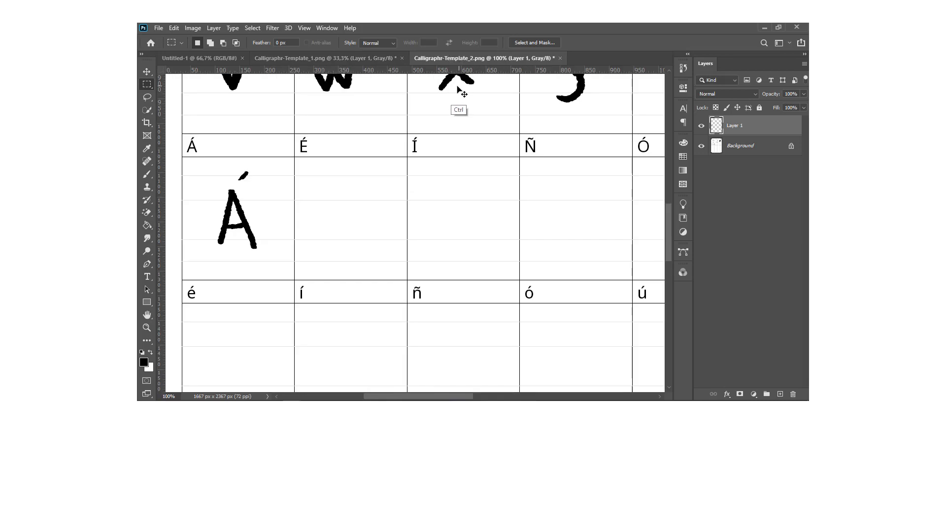
key("ctrl+v")
left_click(147, 71)
left_click_drag(358, 196, 295, 184)
left_click(147, 174)
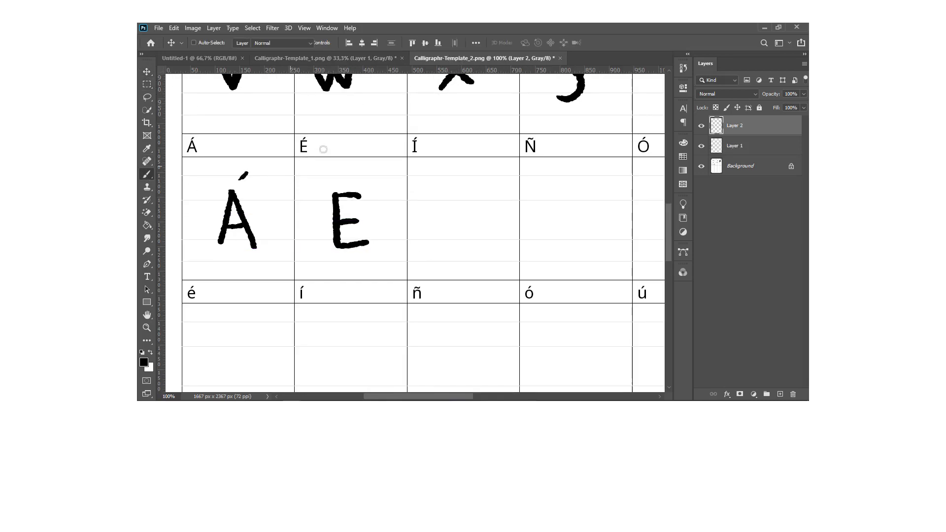
Select and copy the handwritten capital I in the first template.
left_click(373, 60)
left_click(147, 84)
left_click(195, 125)
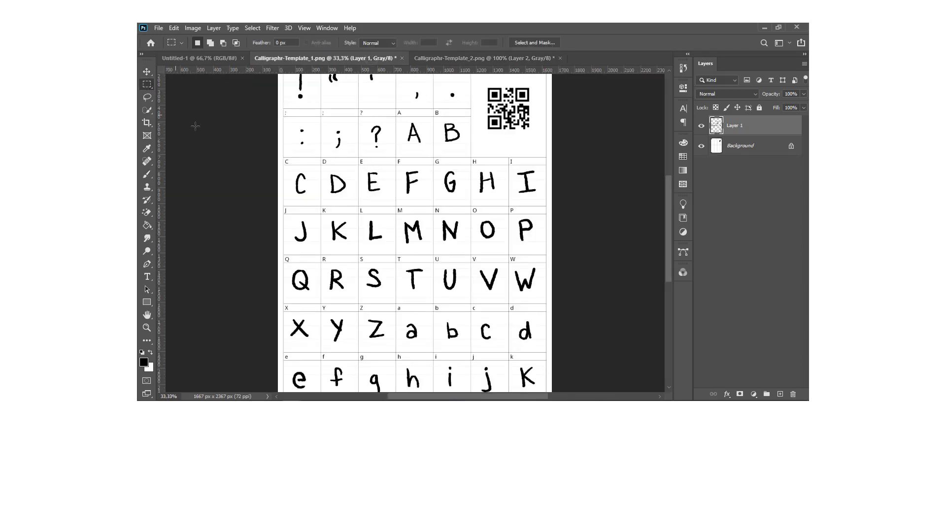
left_click_drag(514, 166, 539, 198)
key("ctrl+c")
Paste the capital I into the second template, position it in the Í cell and brush its accent.
left_click(500, 59)
key("ctrl+v")
left_click(147, 71)
mouse_move(416, 203)
left_mouse_down()
mouse_move(461, 190)
mouse_move(463, 178)
left_mouse_up()
key("Right")
key("Right")
key("Right")
left_click(147, 174)
Copy the capital O from the first template and place it in the Ó cell of the second template.
left_click(373, 59)
left_click(147, 84)
left_click(271, 169)
left_click_drag(475, 217, 499, 245)
key("ctrl+c")
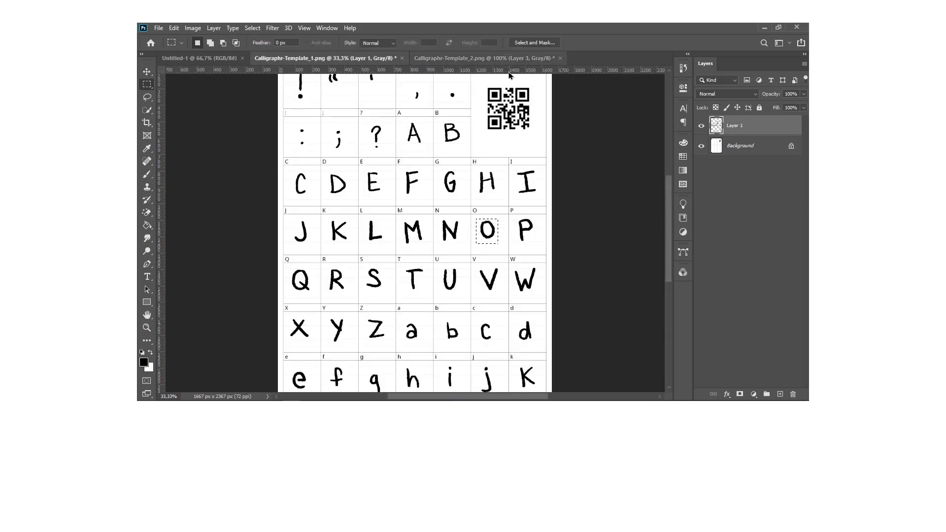
left_click(487, 60)
key("ctrl+v")
left_click(147, 72)
left_click_drag(437, 231, 643, 212)
Copy the capital N from the first template into the Ñ cell of the second template and brush its tilde.
key("m")
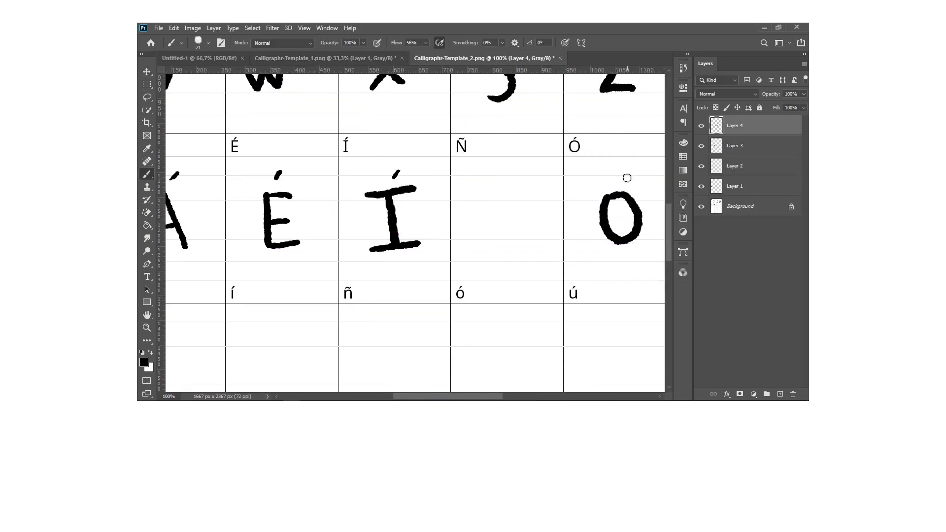
left_click(325, 58)
mouse_move(437, 218)
left_mouse_down()
mouse_move(464, 244)
mouse_move(524, 198)
mouse_move(522, 178)
left_mouse_up()
key("ctrl+c")
left_click(497, 58)
key("ctrl+v")
left_click(147, 72)
left_click(146, 174)
Copy the capital U from the first template into the Ú cell of the second template and brush its accent.
left_click_drag(442, 397, 498, 398)
left_click(326, 58)
left_click(147, 85)
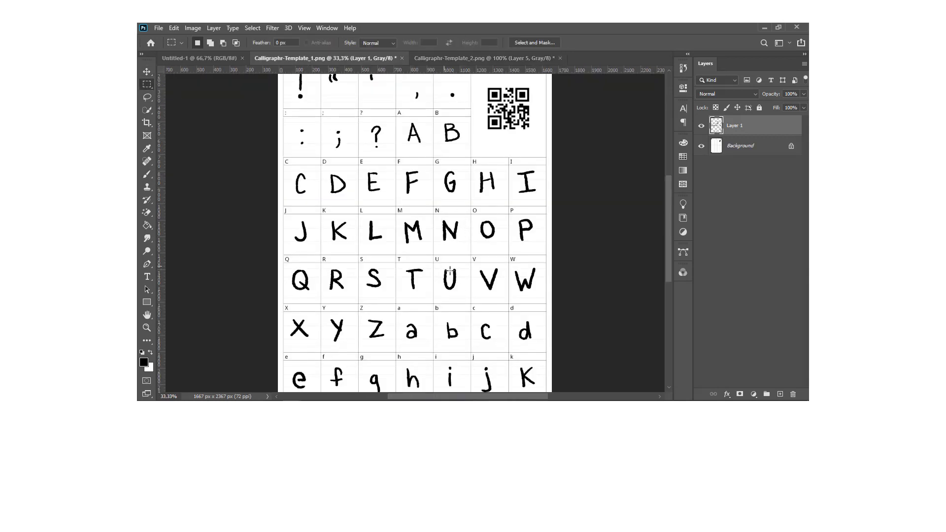
left_click_drag(437, 264, 463, 294)
key("ctrl+c")
left_click(497, 59)
key("ctrl+v")
left_click(146, 72)
left_click_drag(437, 238, 499, 225)
left_click(147, 174)
left_click_drag(476, 178, 473, 185)
Select and copy the handwritten lowercase a in the first template.
key("ctrl+minus")
key("ctrl+minus")
key("ctrl+minus")
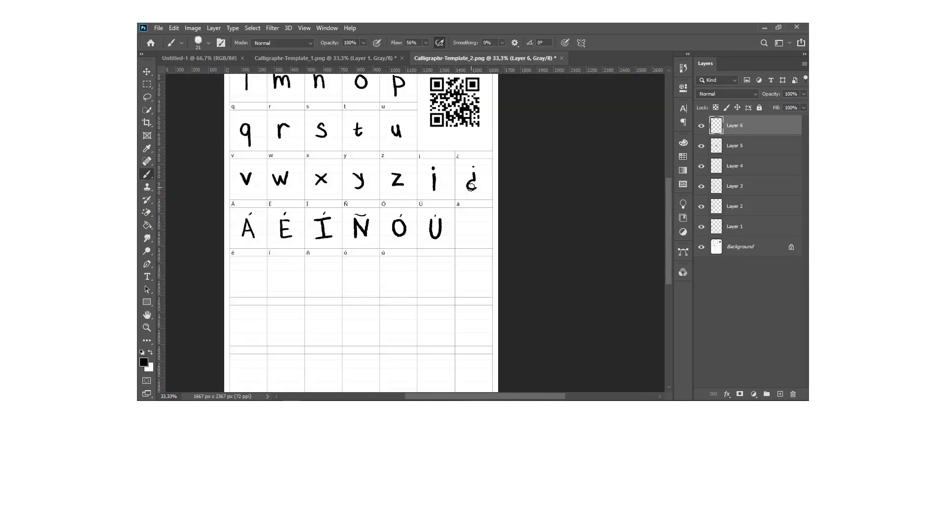
key("ctrl+plus")
left_click(325, 58)
left_click(147, 85)
scroll(371, 323, "down", 3)
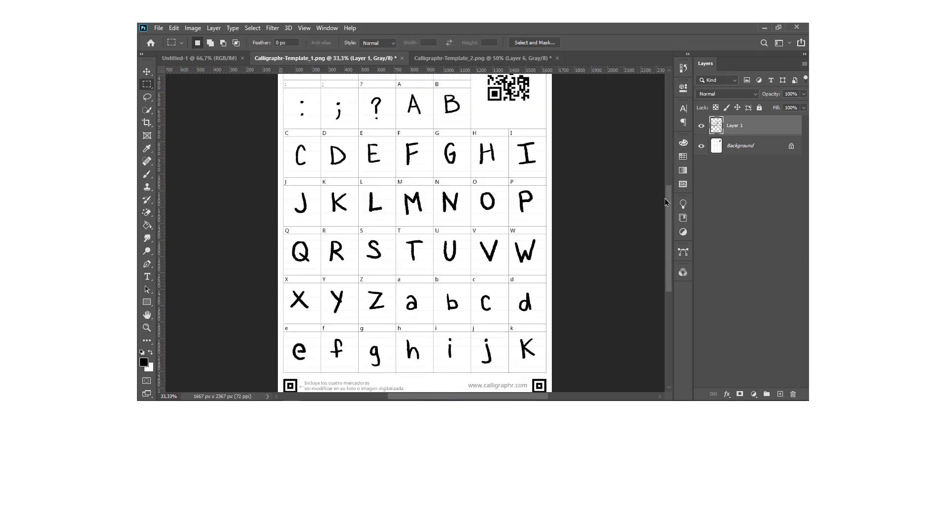
left_click_drag(400, 273, 428, 300)
key("ctrl+c")
Paste the lowercase a into the second template, position it in the á cell and brush its accent.
left_click(497, 58)
key("ctrl+v")
key("v")
left_click_drag(442, 224, 610, 224)
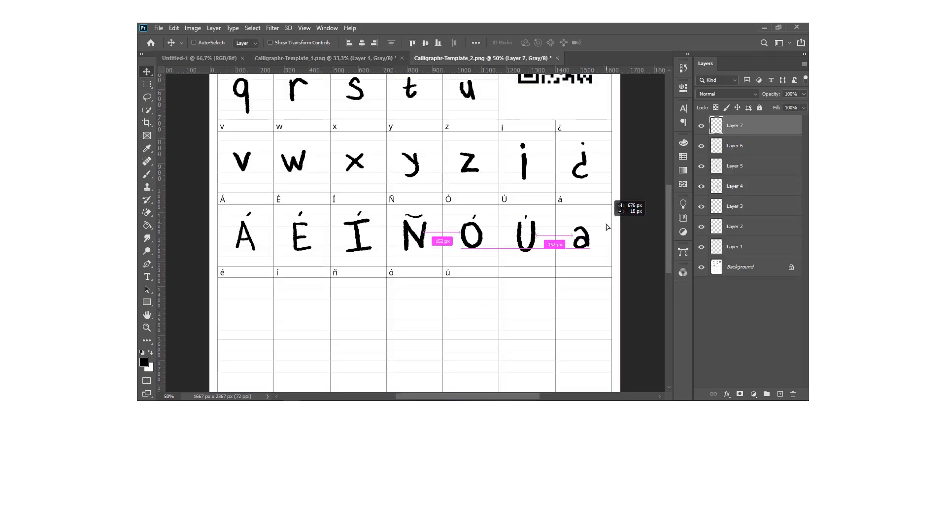
key("b")
key("ctrl+z")
key("ctrl+shift+z")
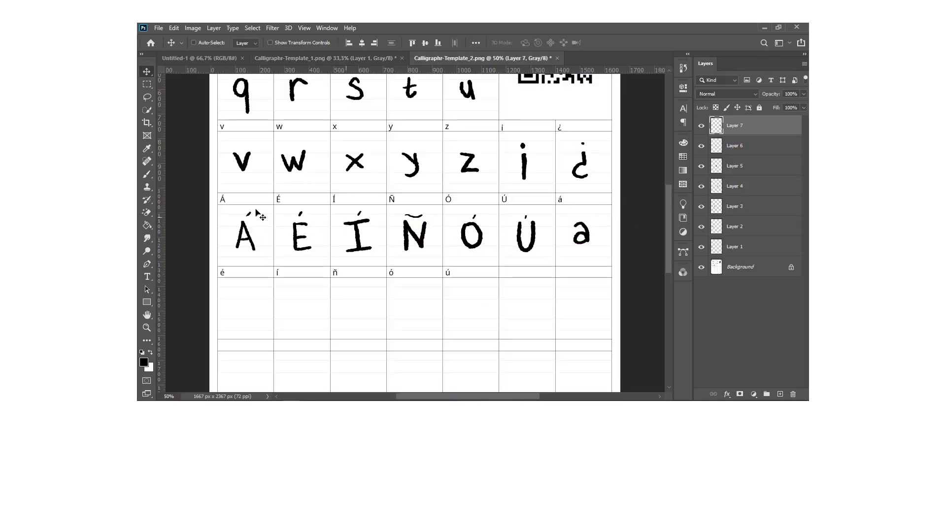
left_click_drag(590, 216, 586, 220)
Copy the lowercase e from the first template into the é cell of the second template and brush its accent.
left_click(325, 58)
left_click_drag(285, 331, 314, 359)
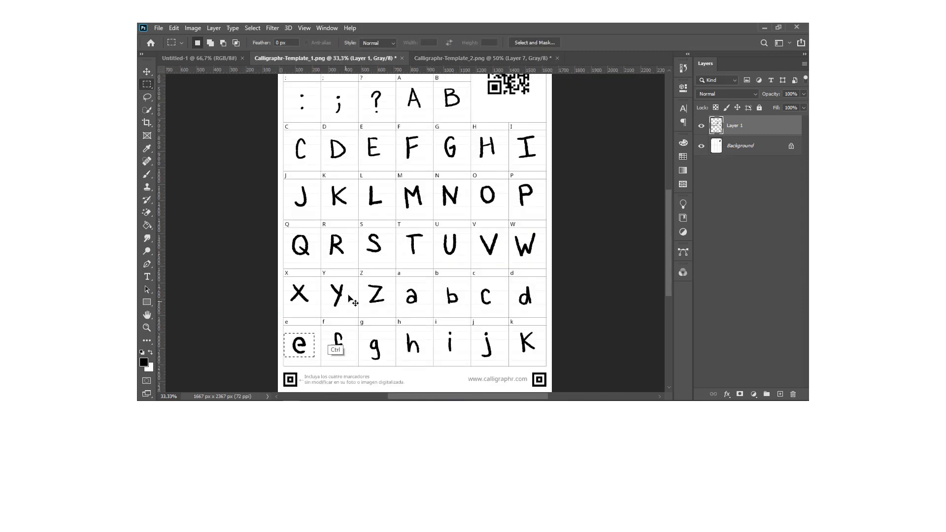
key("ctrl+c")
left_click(483, 58)
key("ctrl+v")
key("v")
left_click_drag(420, 222, 251, 295)
key("b")
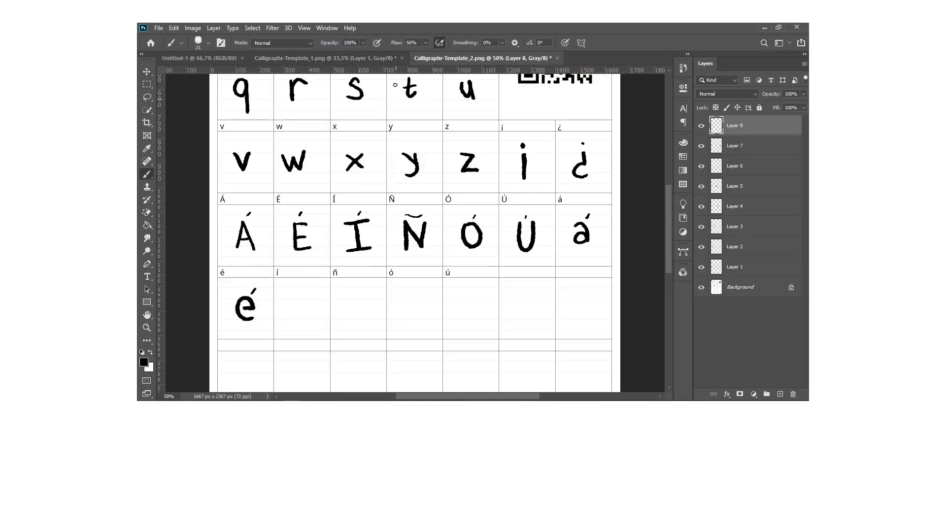
left_click(325, 58)
key("m")
left_click(482, 58)
mouse_move(669, 215)
left_mouse_down()
mouse_move(671, 184)
mouse_move(668, 212)
left_mouse_up()
left_click(382, 59)
key("ctrl+Tab")
Draw the accented lowercase letters í, ñ, ó and ú freehand in their cells after the é.
key("b")
left_click_drag(299, 305, 301, 328)
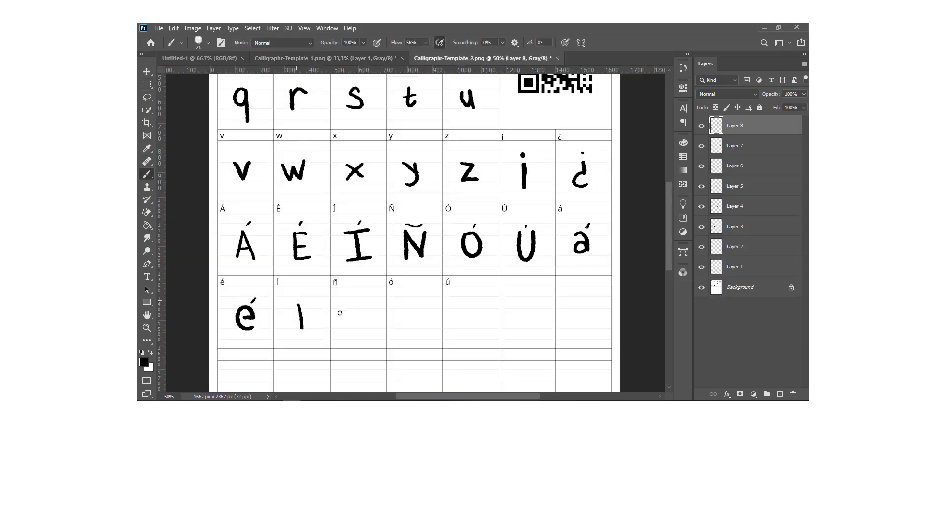
left_click_drag(355, 308, 365, 326)
left_click_drag(344, 304, 358, 302)
left_click_drag(414, 304, 424, 293)
left_click_drag(458, 304, 478, 327)
key("ctrl+minus")
key("ctrl+plus")
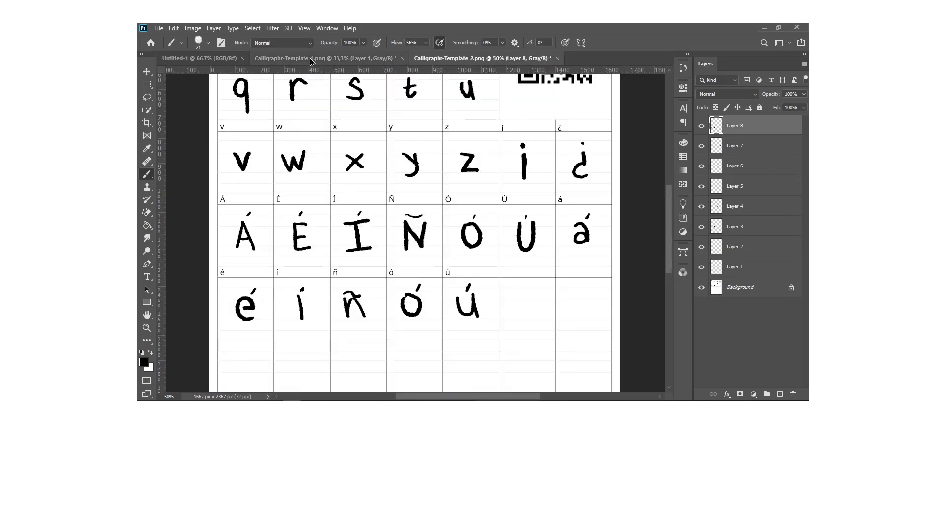
Switch to Calligraphr-Template_1.png and start its Save for Web (Legacy) export.
left_click(336, 58)
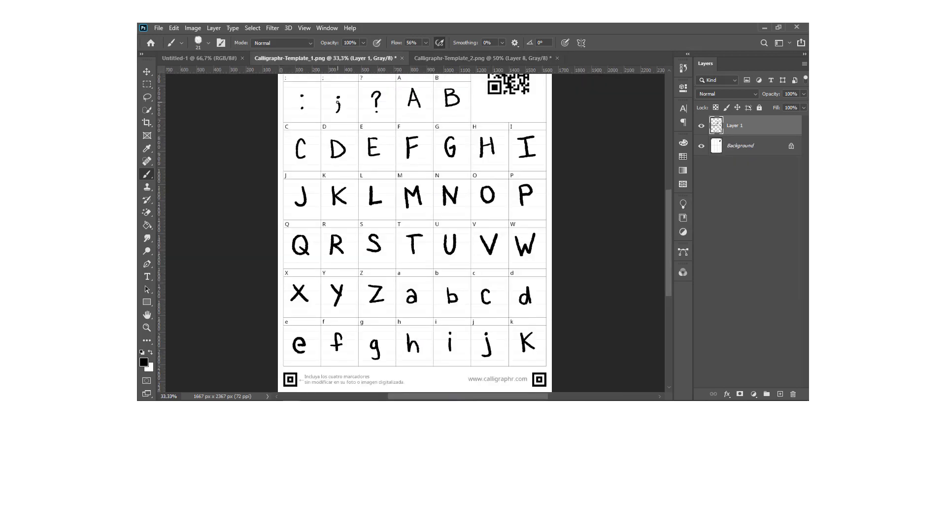
left_click(159, 28)
mouse_move(217, 174)
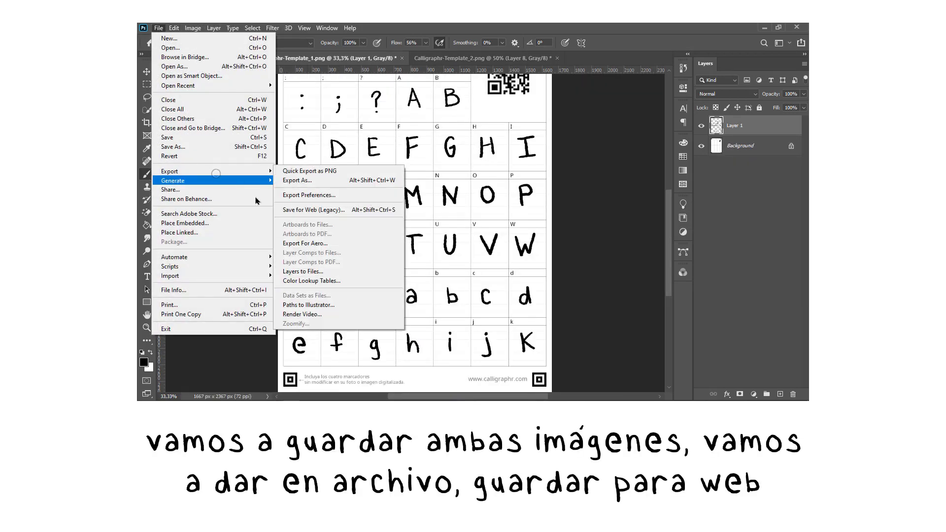
left_click(325, 211)
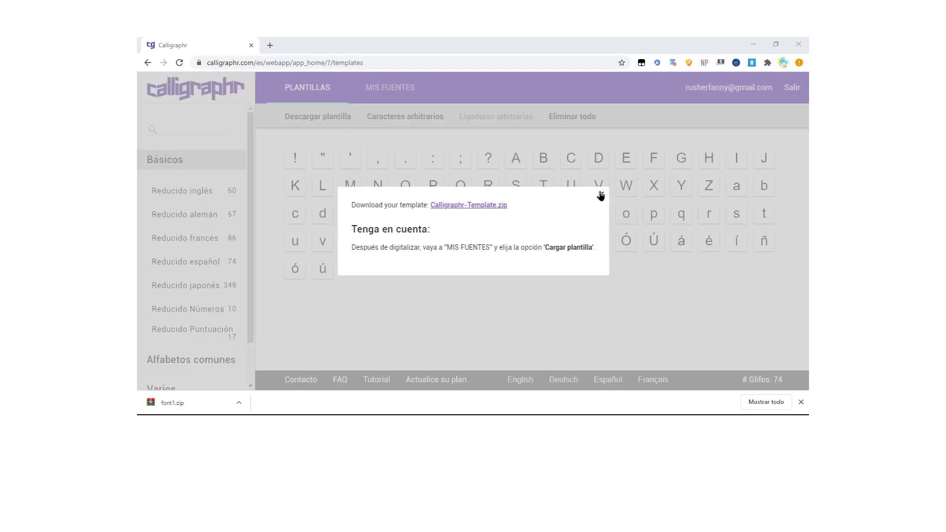
Switch to the Calligraphr website, dismiss the template download message and open the My Fonts page (MIS FUENTES).
left_click(600, 196)
left_click(384, 93)
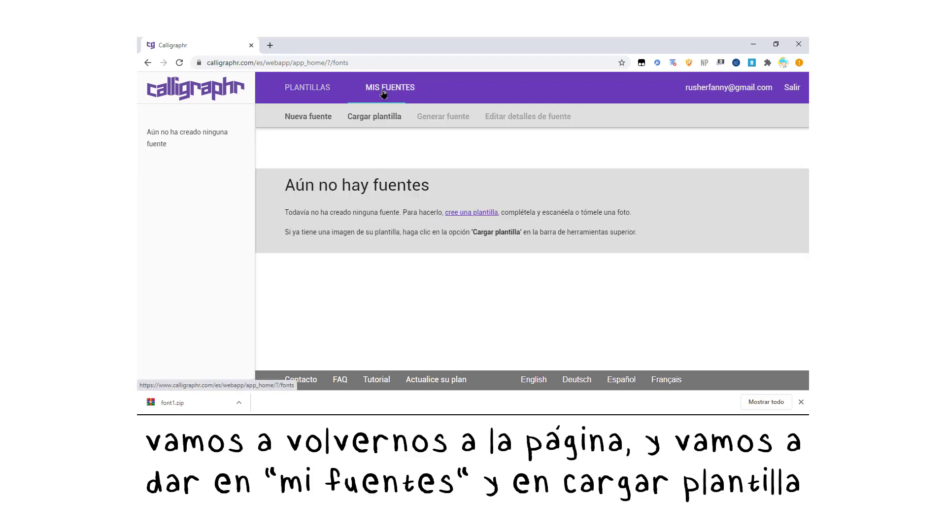
Upload the template images uno.png and dos.png from the font1 folder, with automatic template cleaning enabled.
left_click(375, 118)
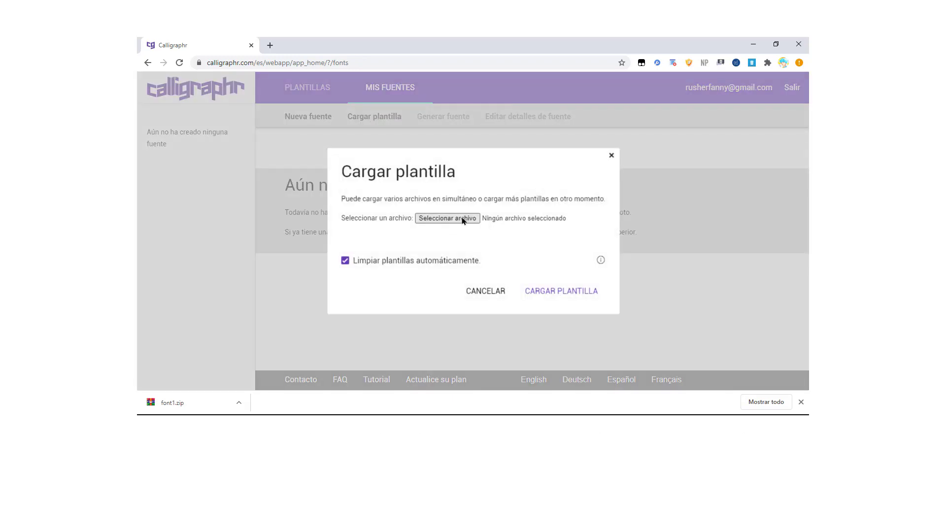
left_click(464, 221)
left_click(376, 118)
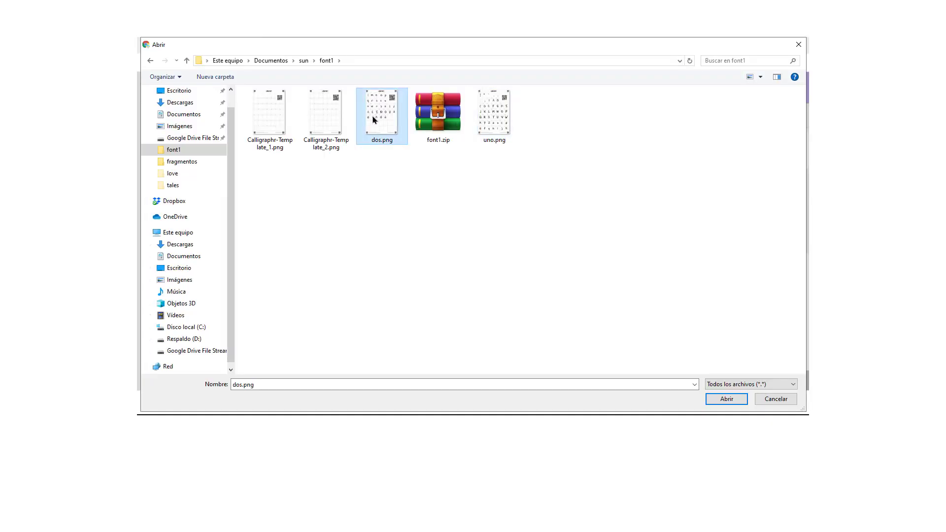
double_click(484, 121)
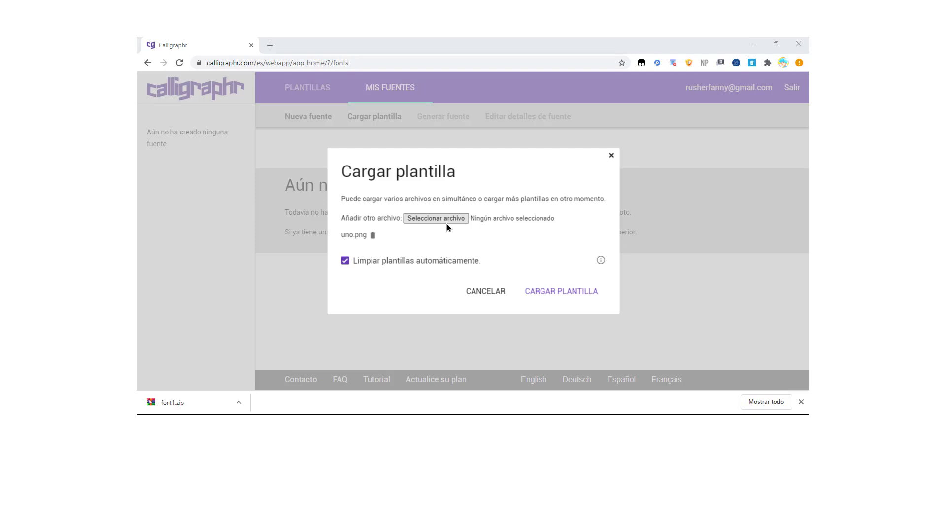
left_click(447, 223)
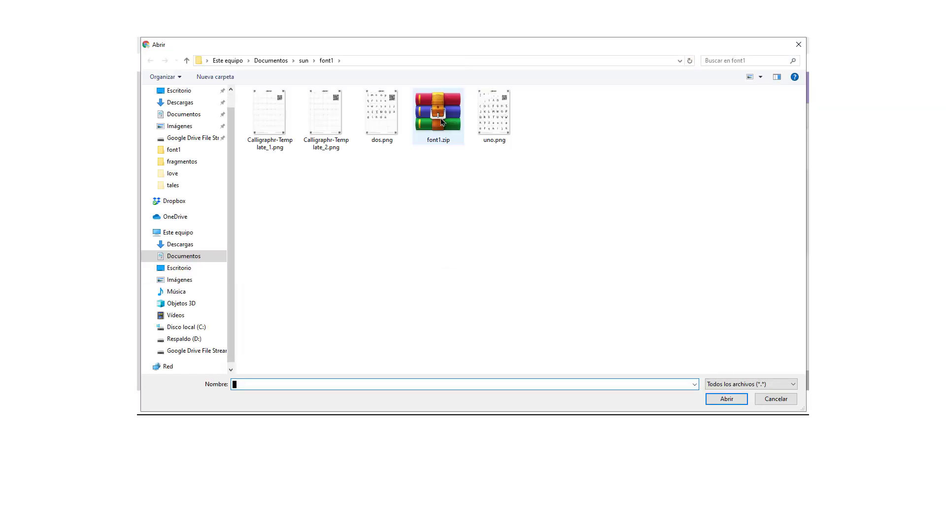
left_click(397, 129)
double_click(397, 129)
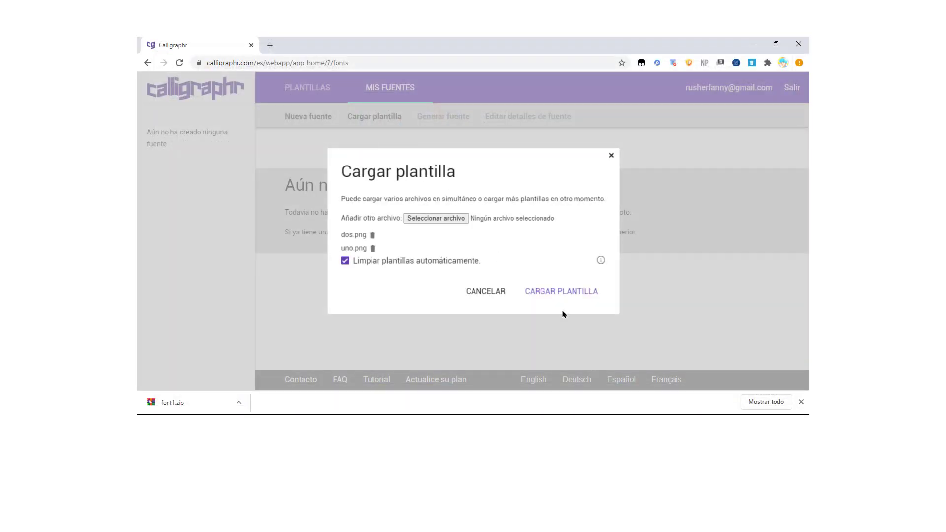
left_click(572, 294)
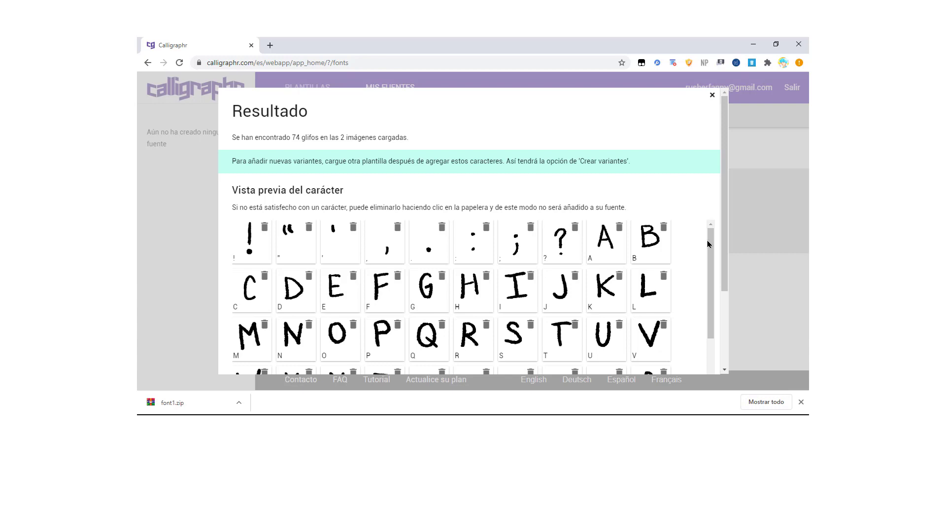
Review the character previews of the uploaded templates and add all the characters to the font.
left_click_drag(708, 244, 716, 365)
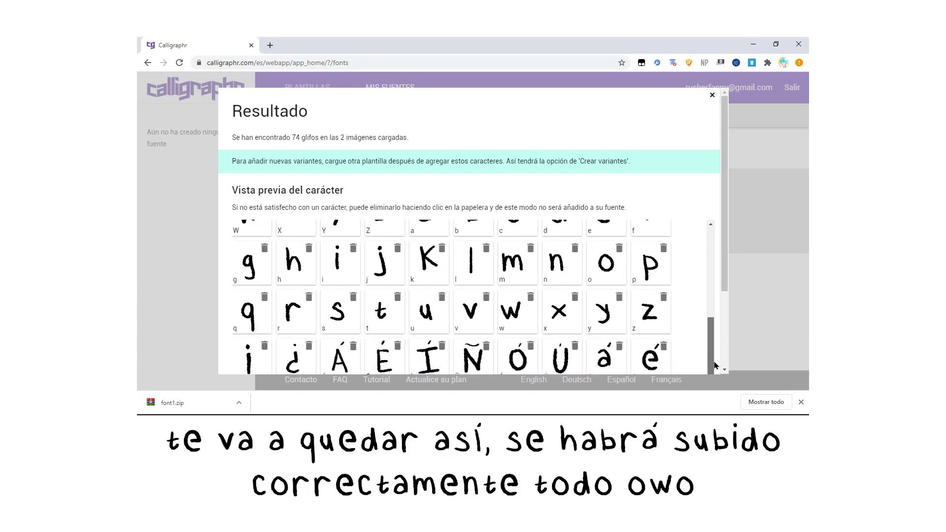
left_click_drag(724, 251, 718, 365)
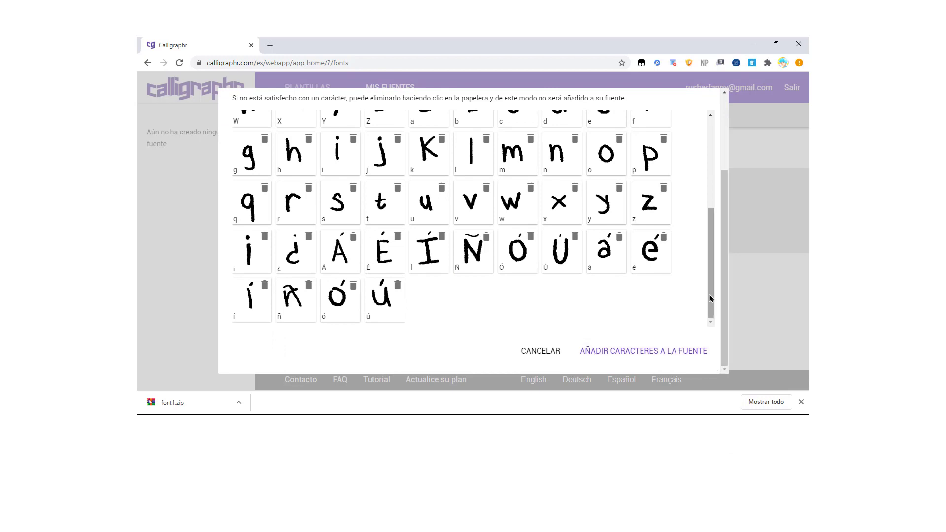
left_click_drag(726, 293, 731, 143)
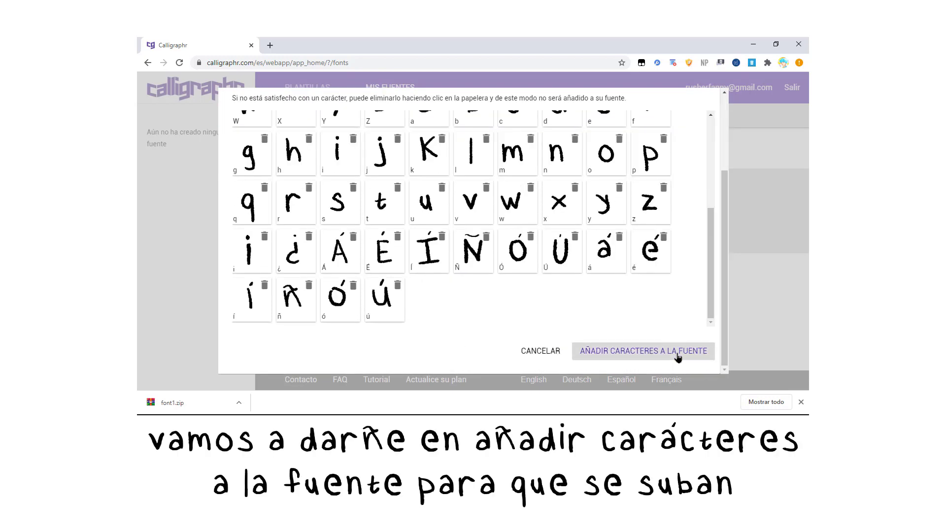
left_click(678, 359)
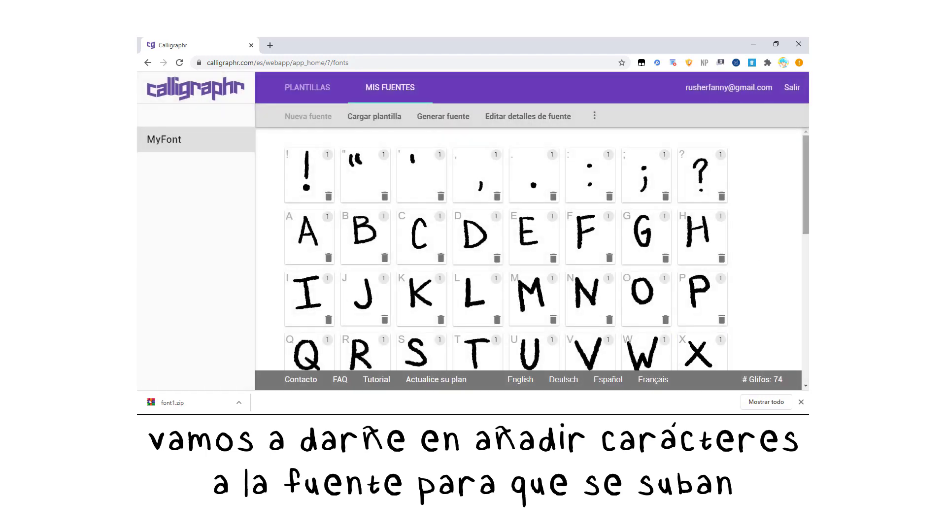
mouse_move(803, 232)
left_mouse_down()
mouse_move(794, 361)
mouse_move(802, 230)
left_mouse_up()
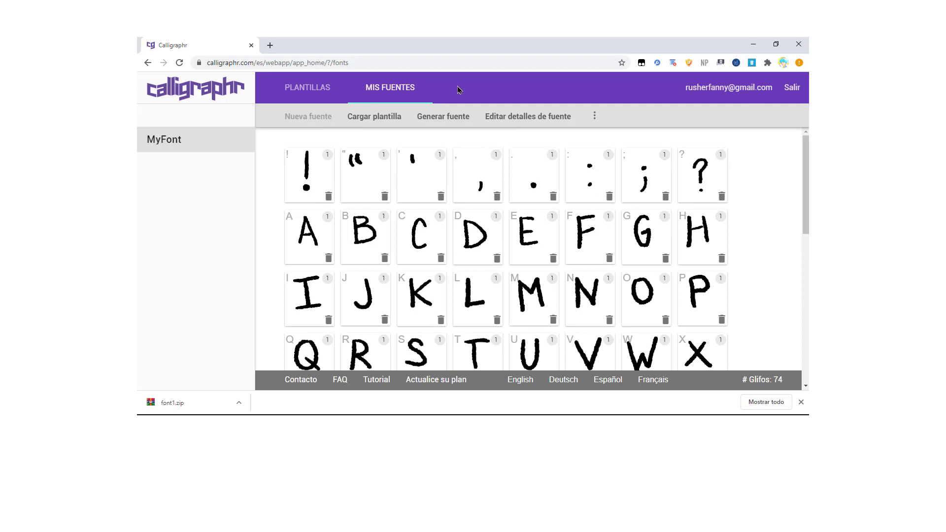
Generate the font from the added characters under the name "porcelain handwrite".
left_click(419, 118)
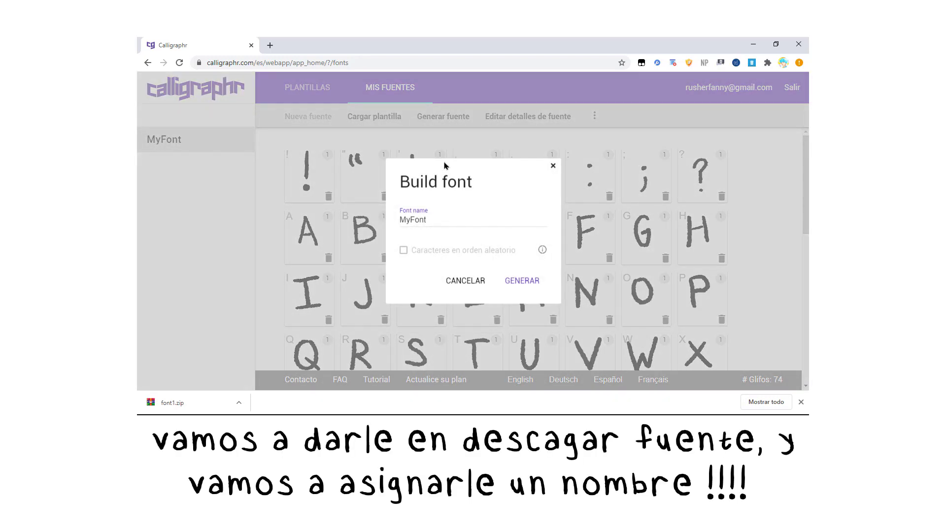
double_click(452, 216)
type("porce")
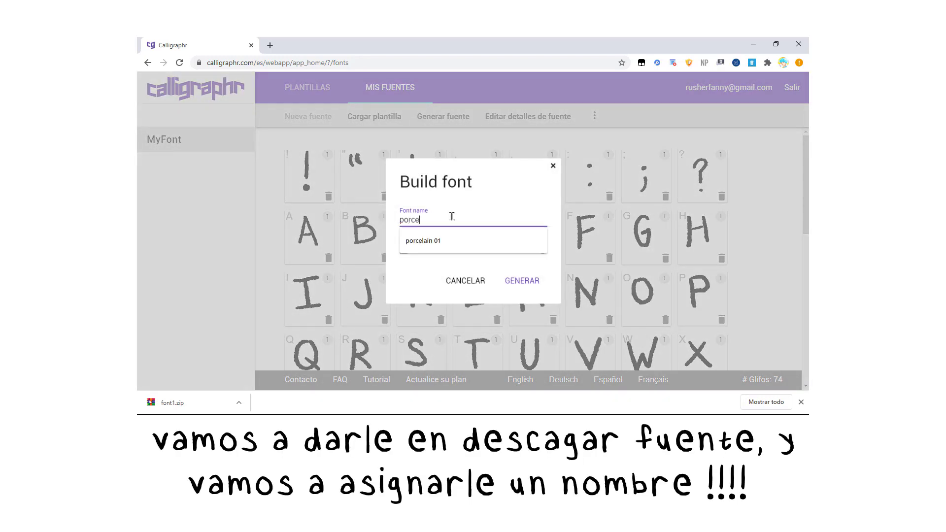
type("lain handwrite")
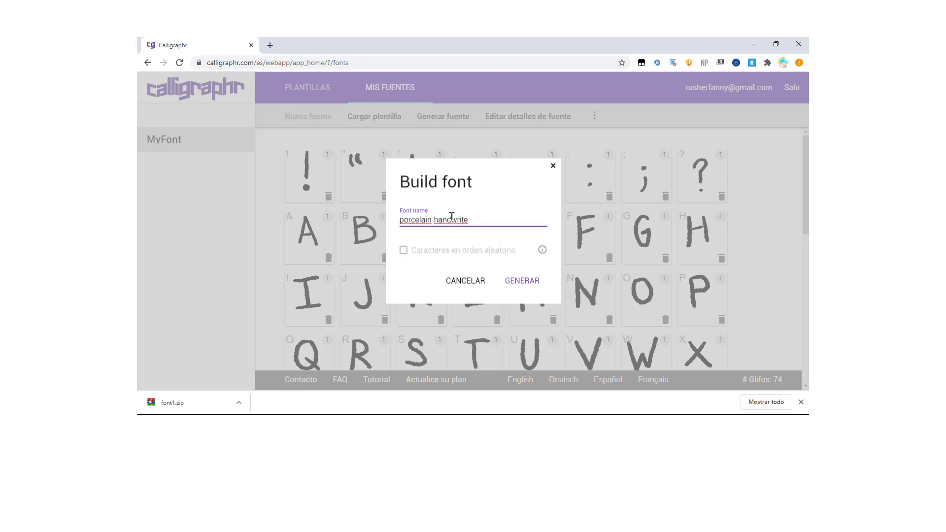
left_click(521, 280)
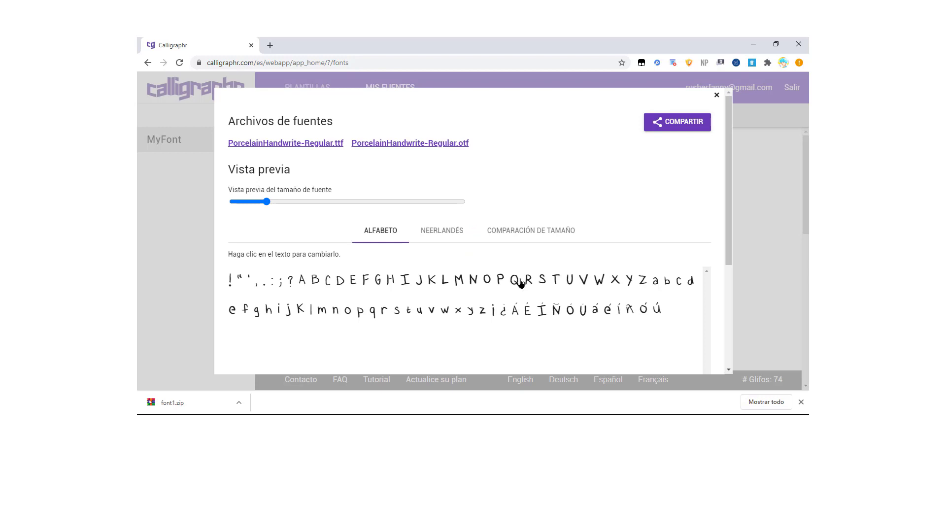
Download PorcelainHandwrite-Regular.ttf into the font1 folder.
left_click(334, 143)
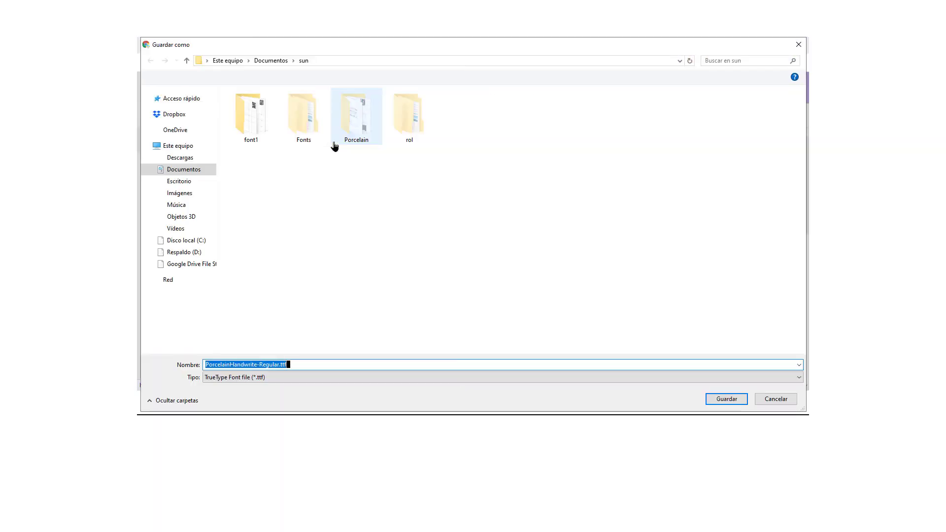
double_click(260, 138)
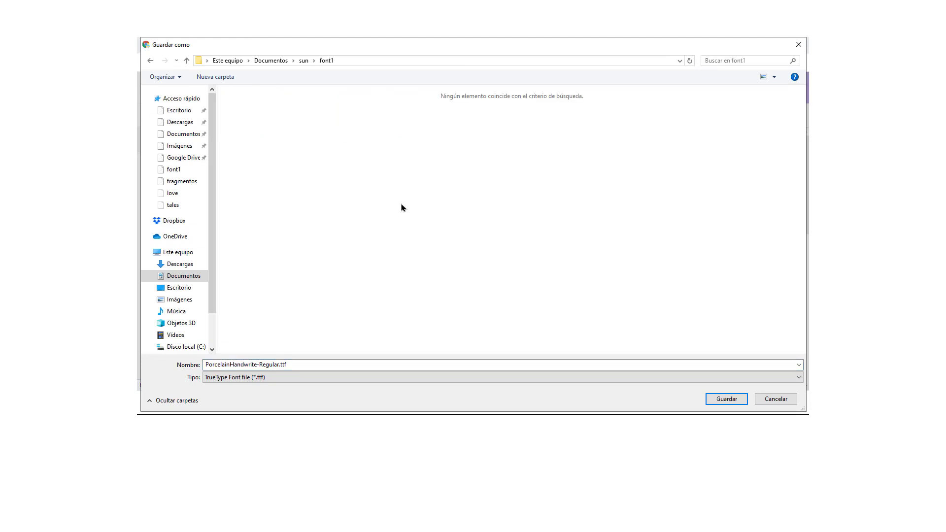
left_click(731, 394)
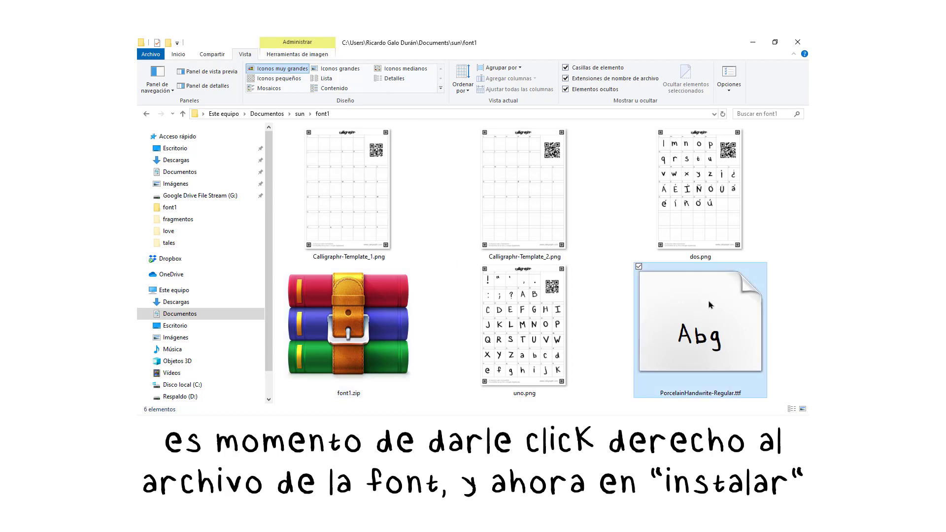
Switch to the font1 folder in File Explorer and install PorcelainHandwrite-Regular.ttf for all users.
left_click(710, 305)
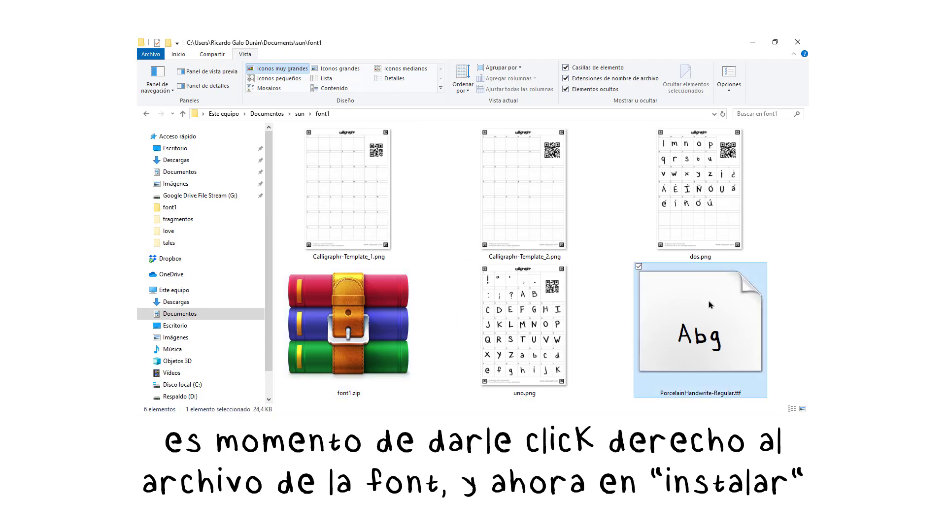
right_click(710, 305)
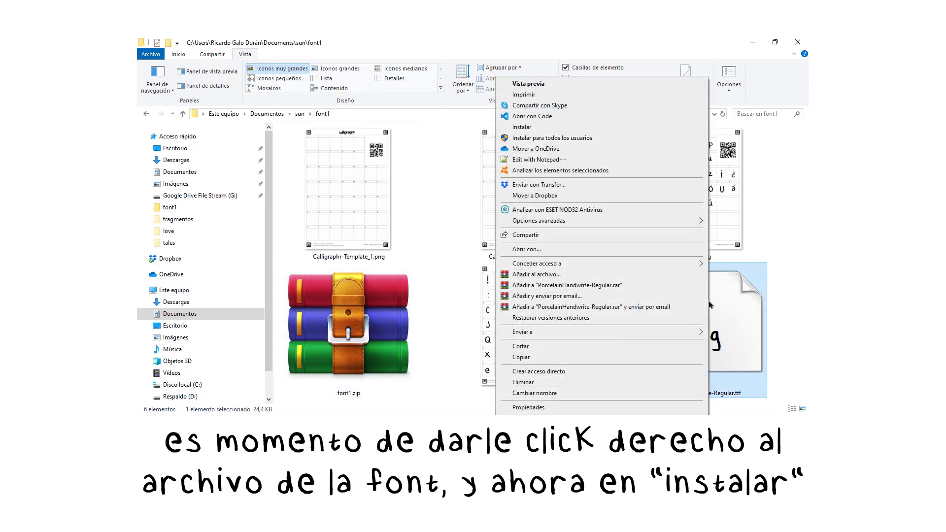
left_click(630, 142)
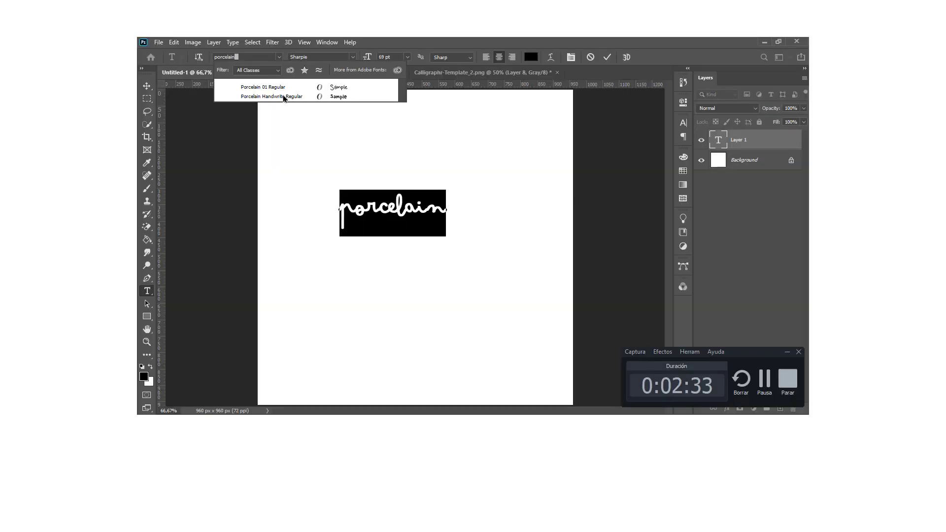
In Photoshop, apply the Porcelain Handwrite Regular font to the sample text and replace its wording with "hola, ¿cómo estás?".
left_click(284, 96)
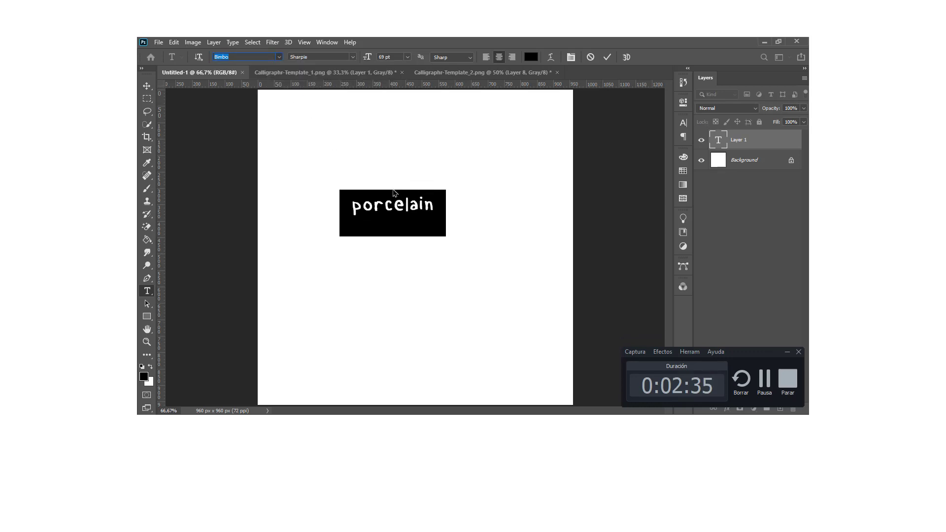
left_click(402, 209)
double_click(401, 205)
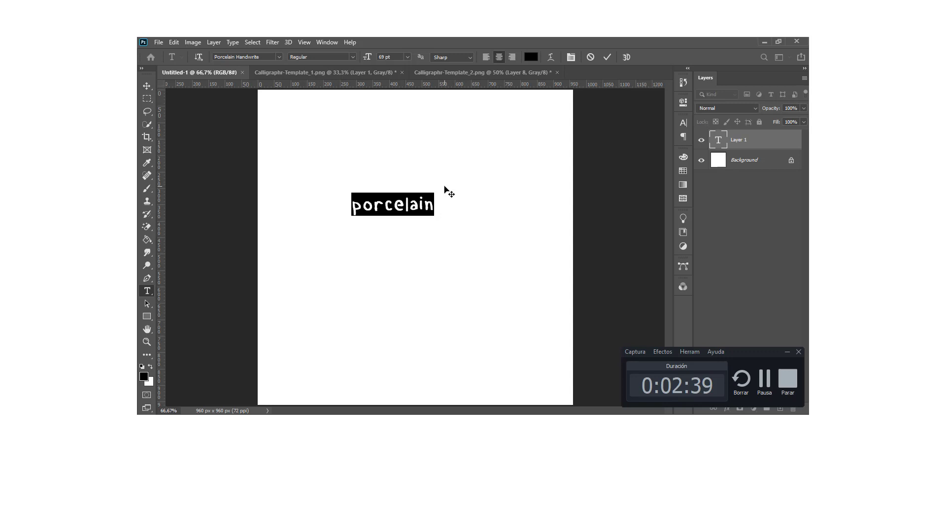
type("hola")
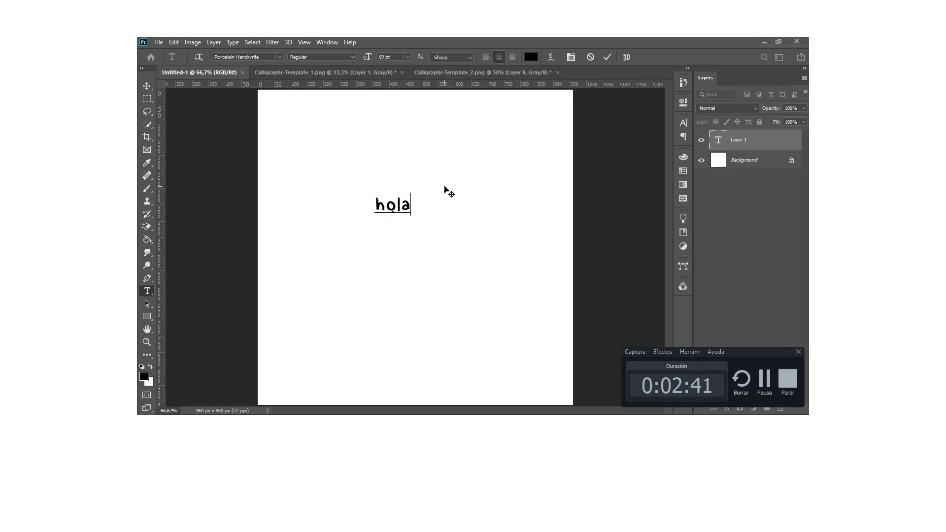
type(", ¿c")
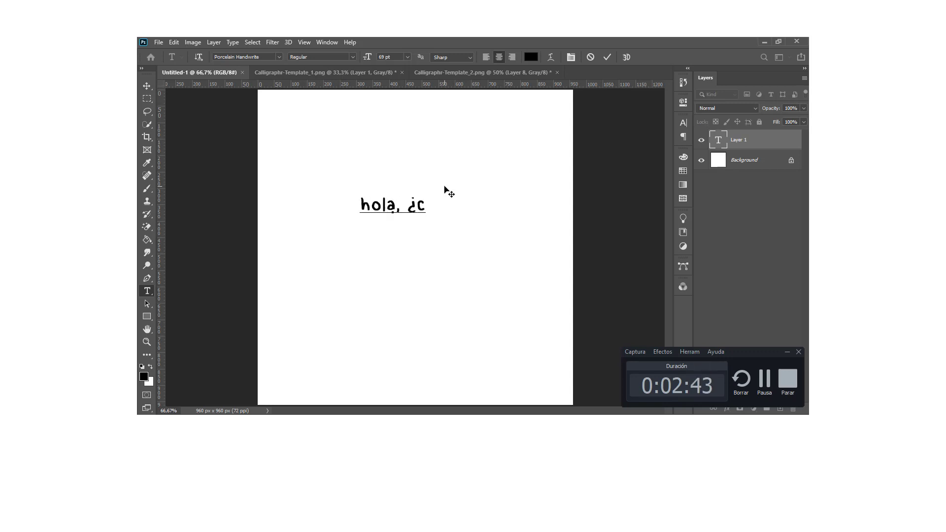
type(" ómo")
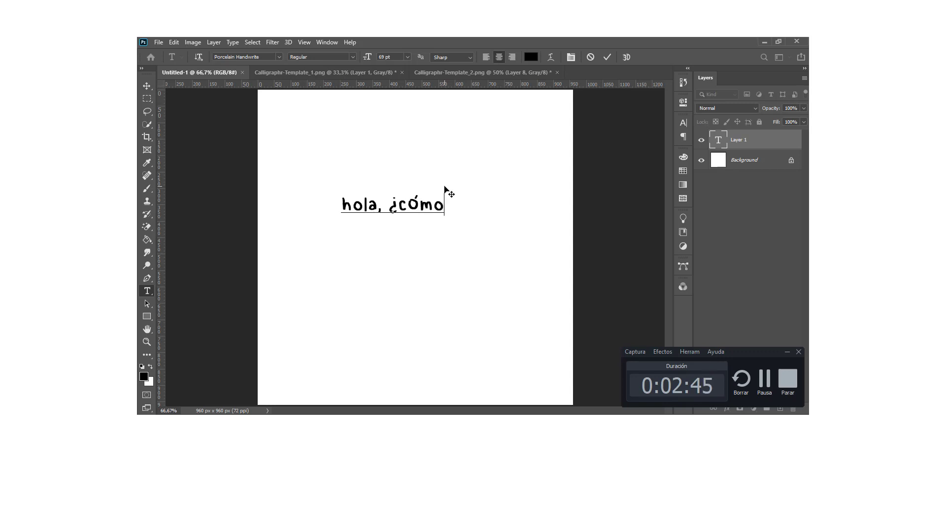
type(" estás")
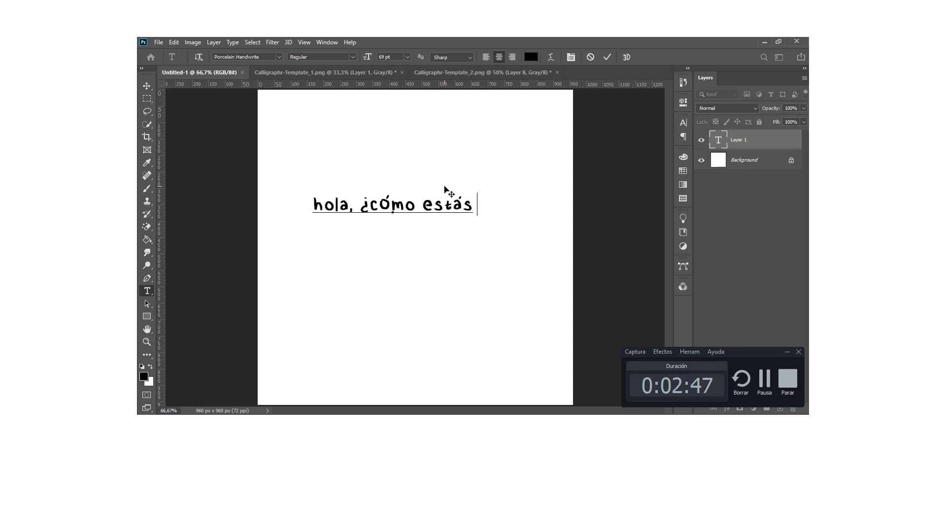
type("?")
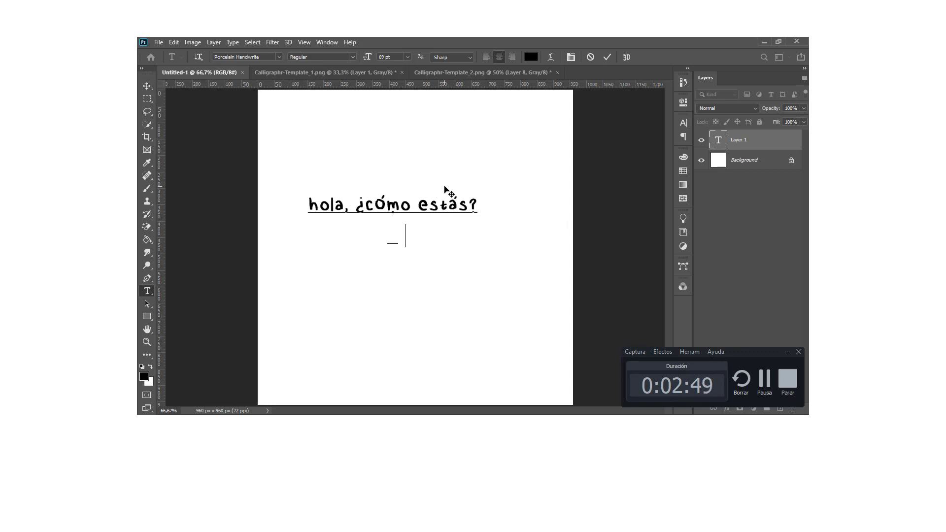
type("bienvenido a porcelain")
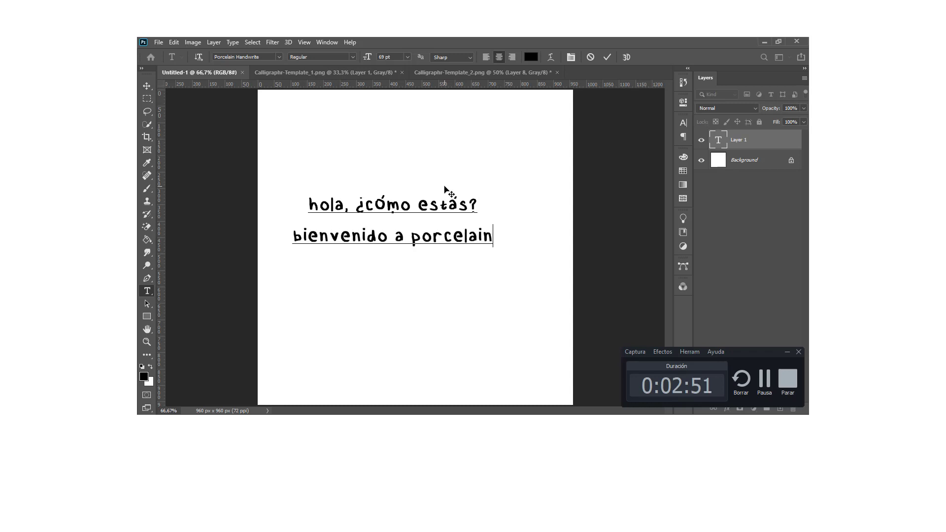
type("mi canal")
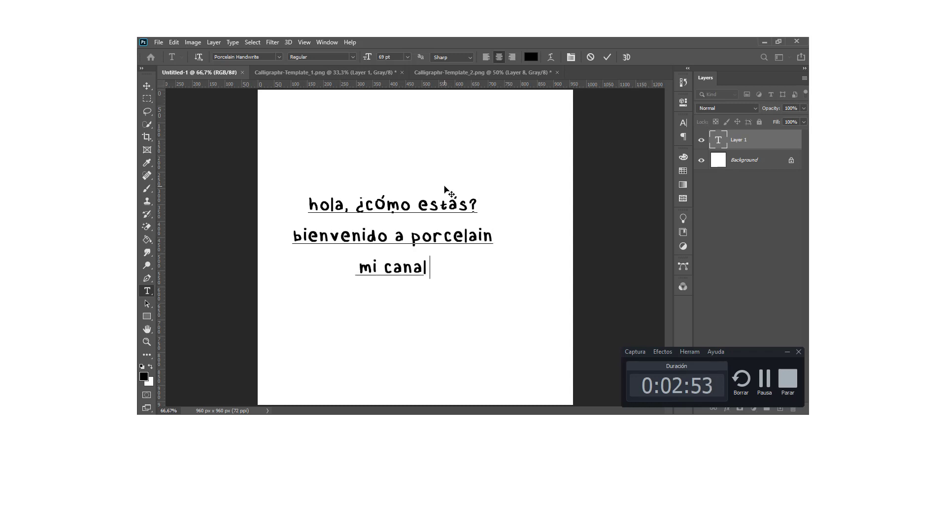
type(" de re cursos owo")
Add the lines "bienvenido a porcelain" and "mi canal de recursos owo" below the greeting in the text layer.
key("Return")
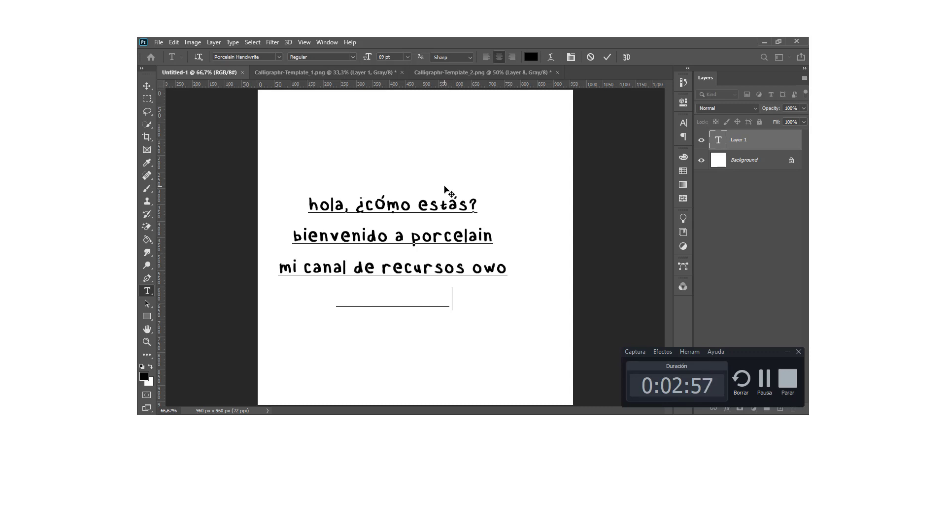
Add the uppercase lines "SIGUEME EN INSTAGRAM" and "POR FAVOOOOOOOR" at the end of the text and commit the text layer.
type("SIGUEME EN INSTAGRAM")
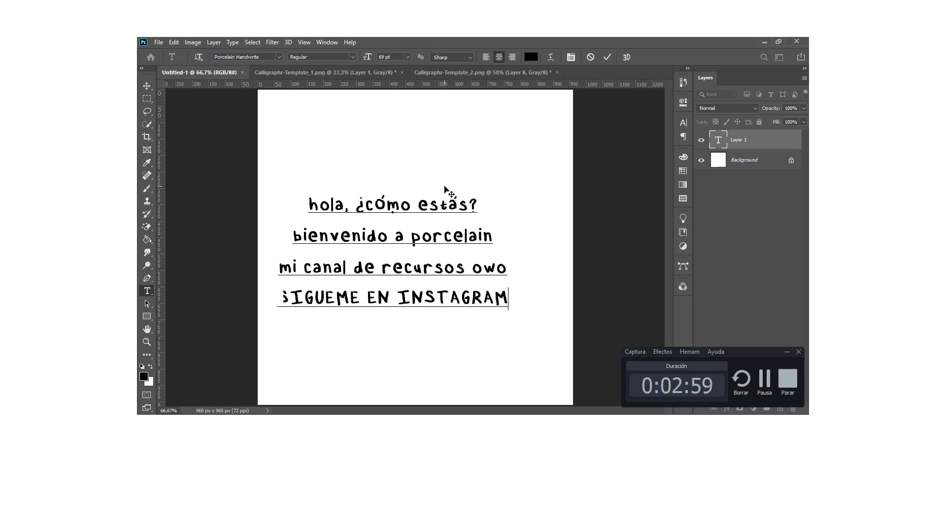
key("Return")
type("POR FAVOOO")
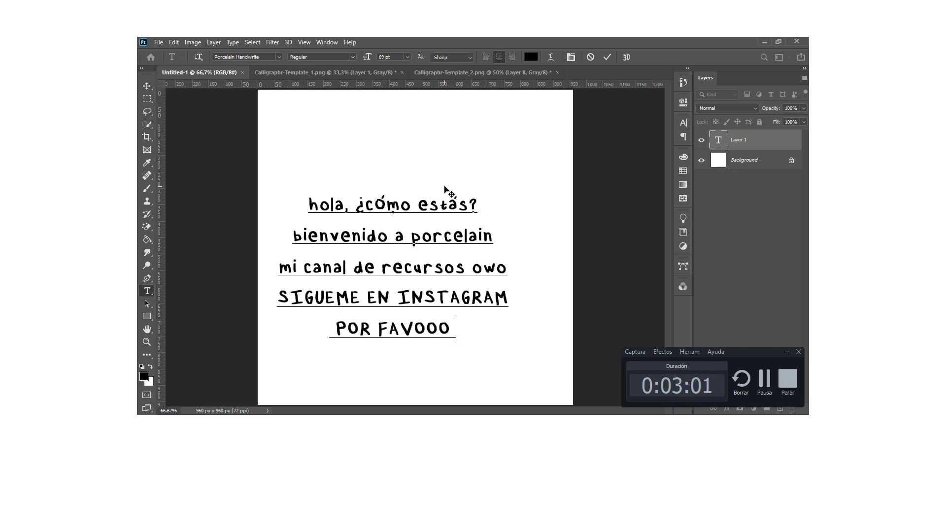
key("BackSpace")
type("OOOOR")
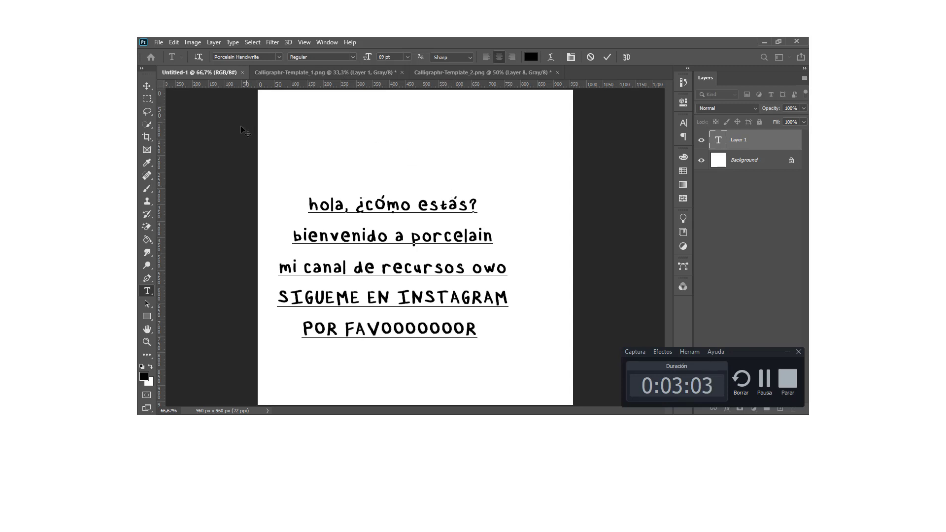
left_click(147, 87)
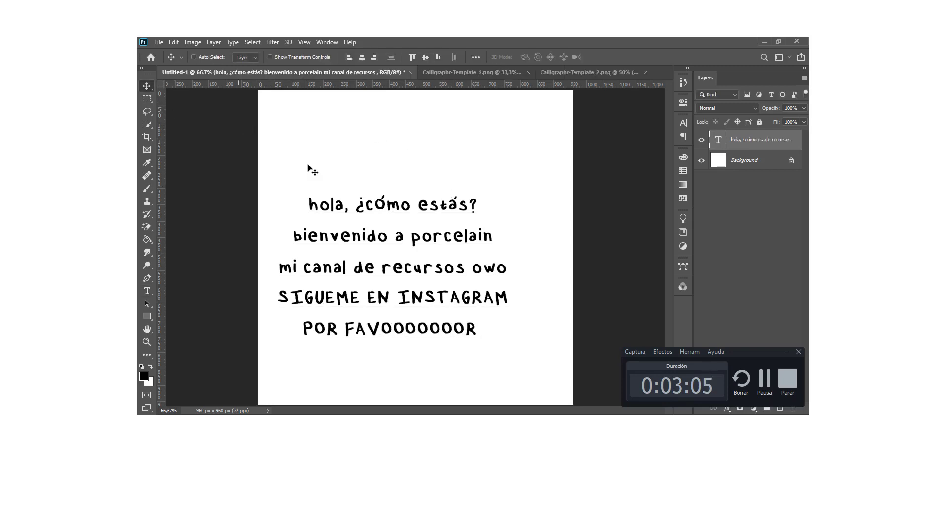